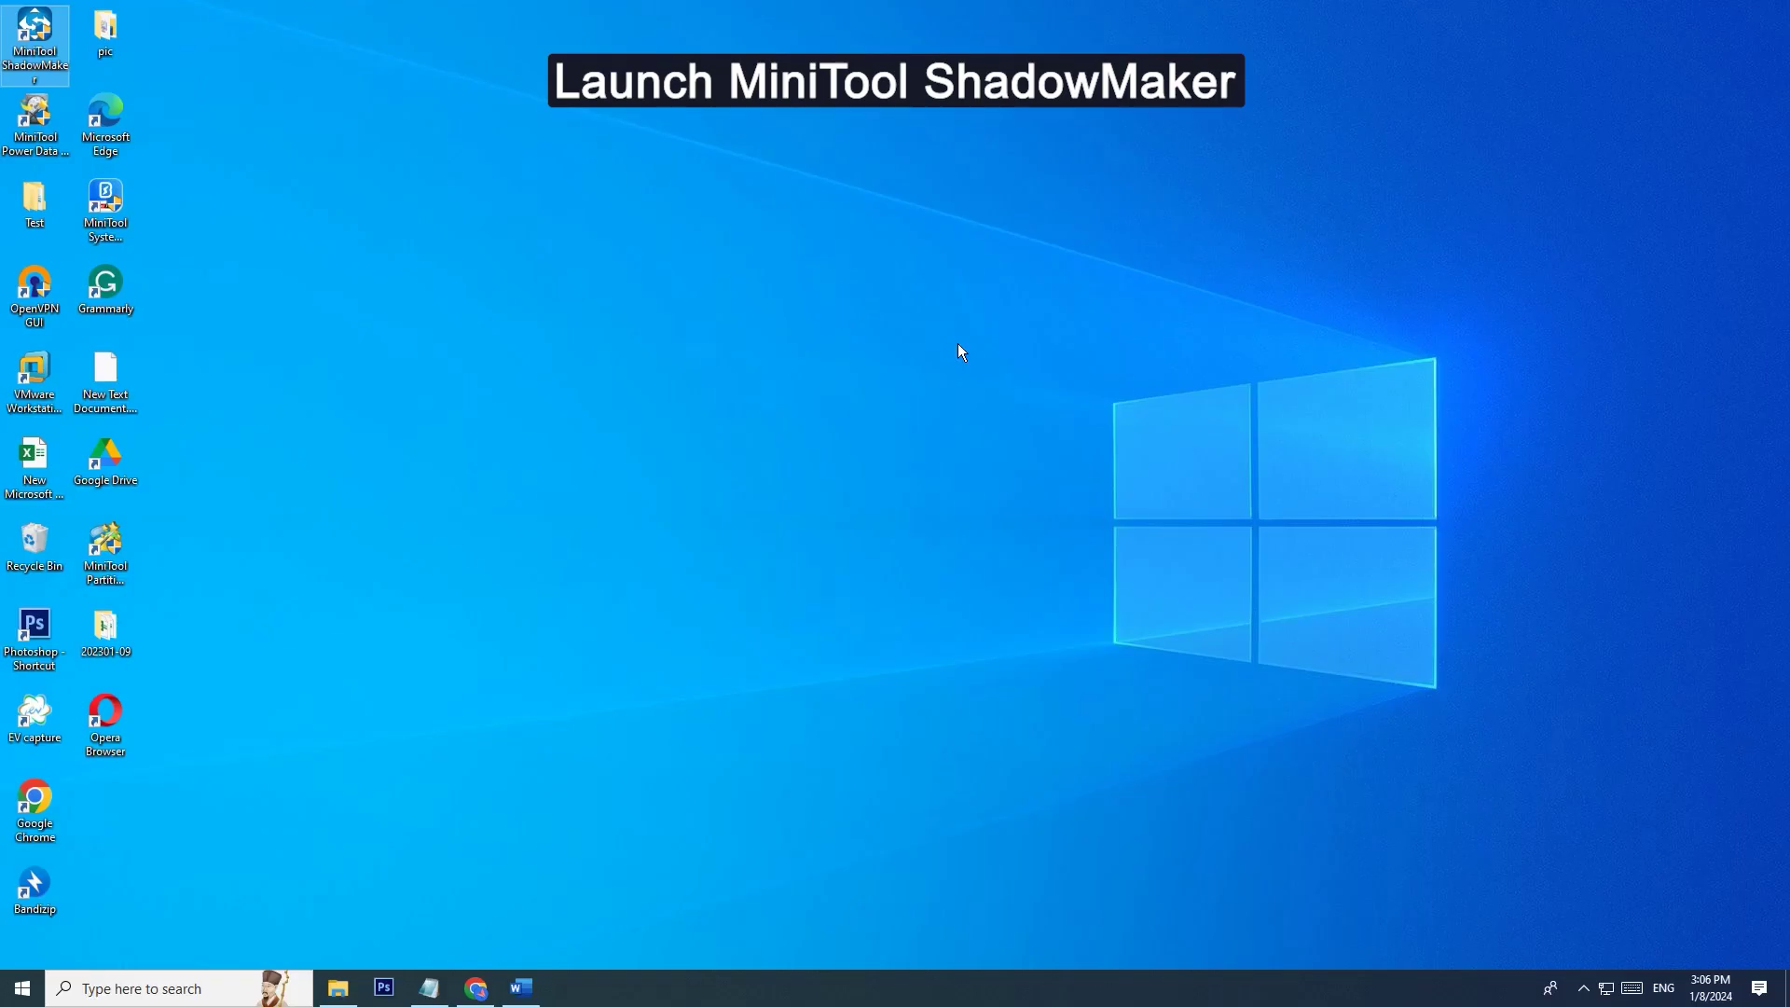
Start MiniTool ShadowMaker, keep the trial, restore the window and go to Backup
double_click(31, 73)
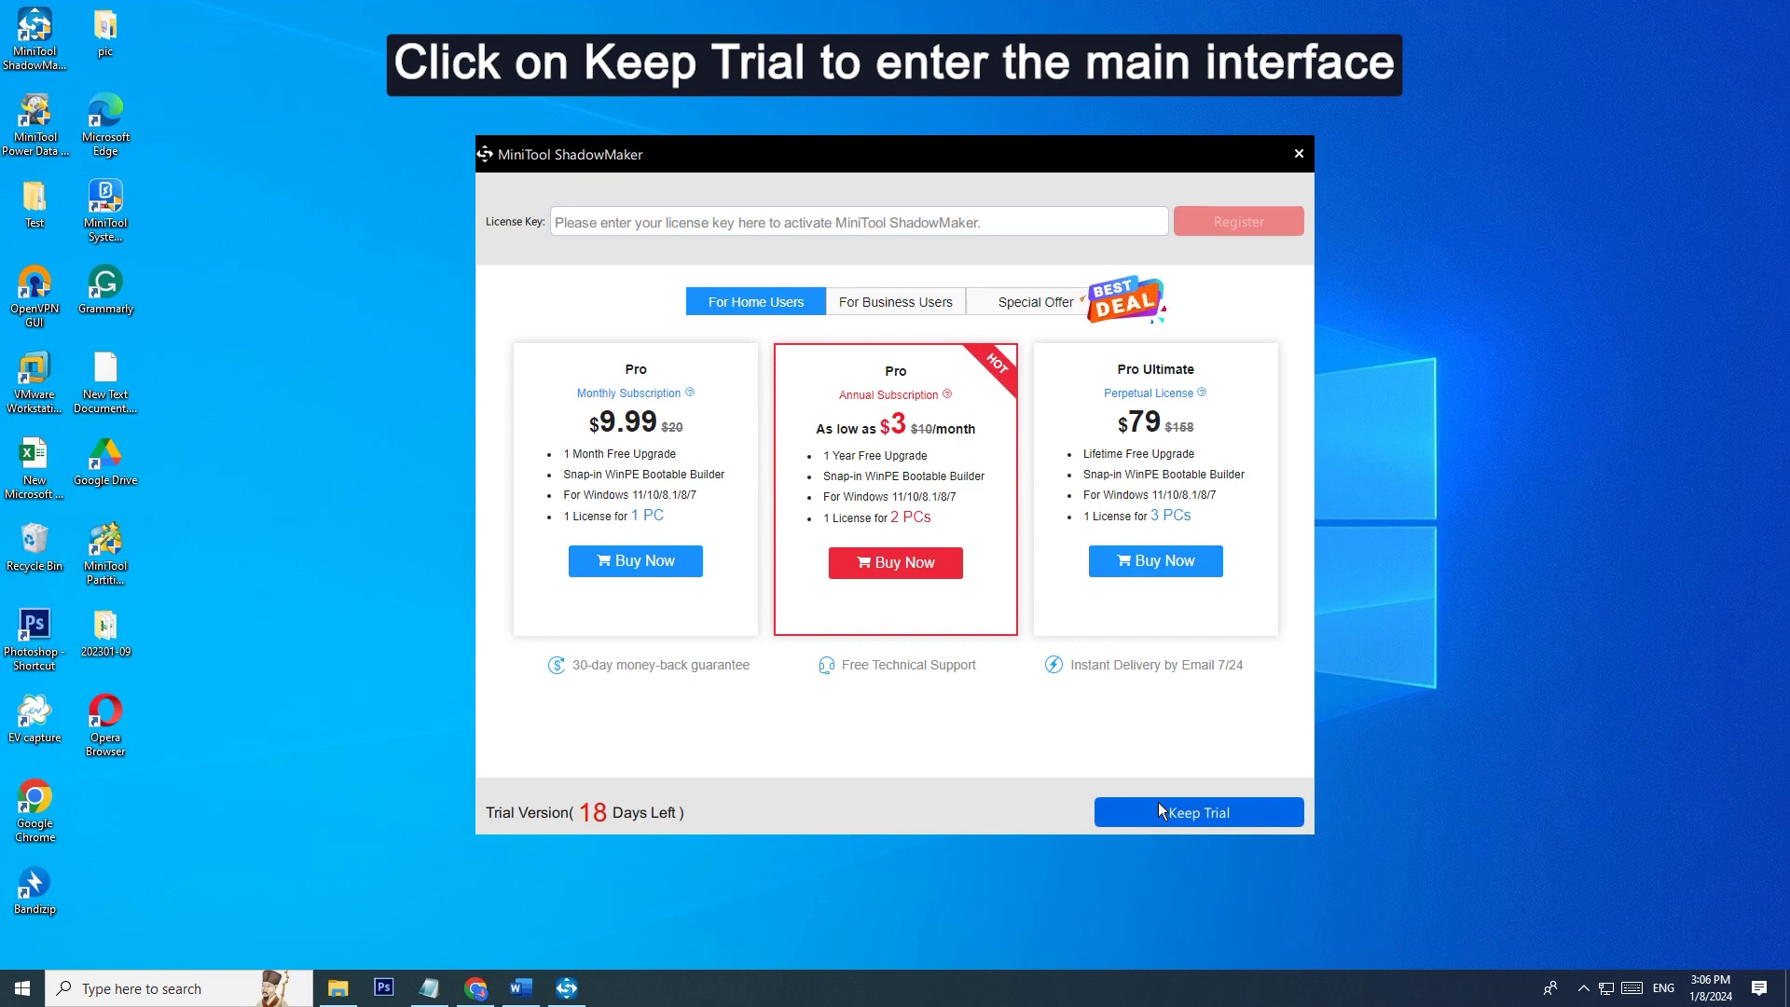
left_click(1159, 802)
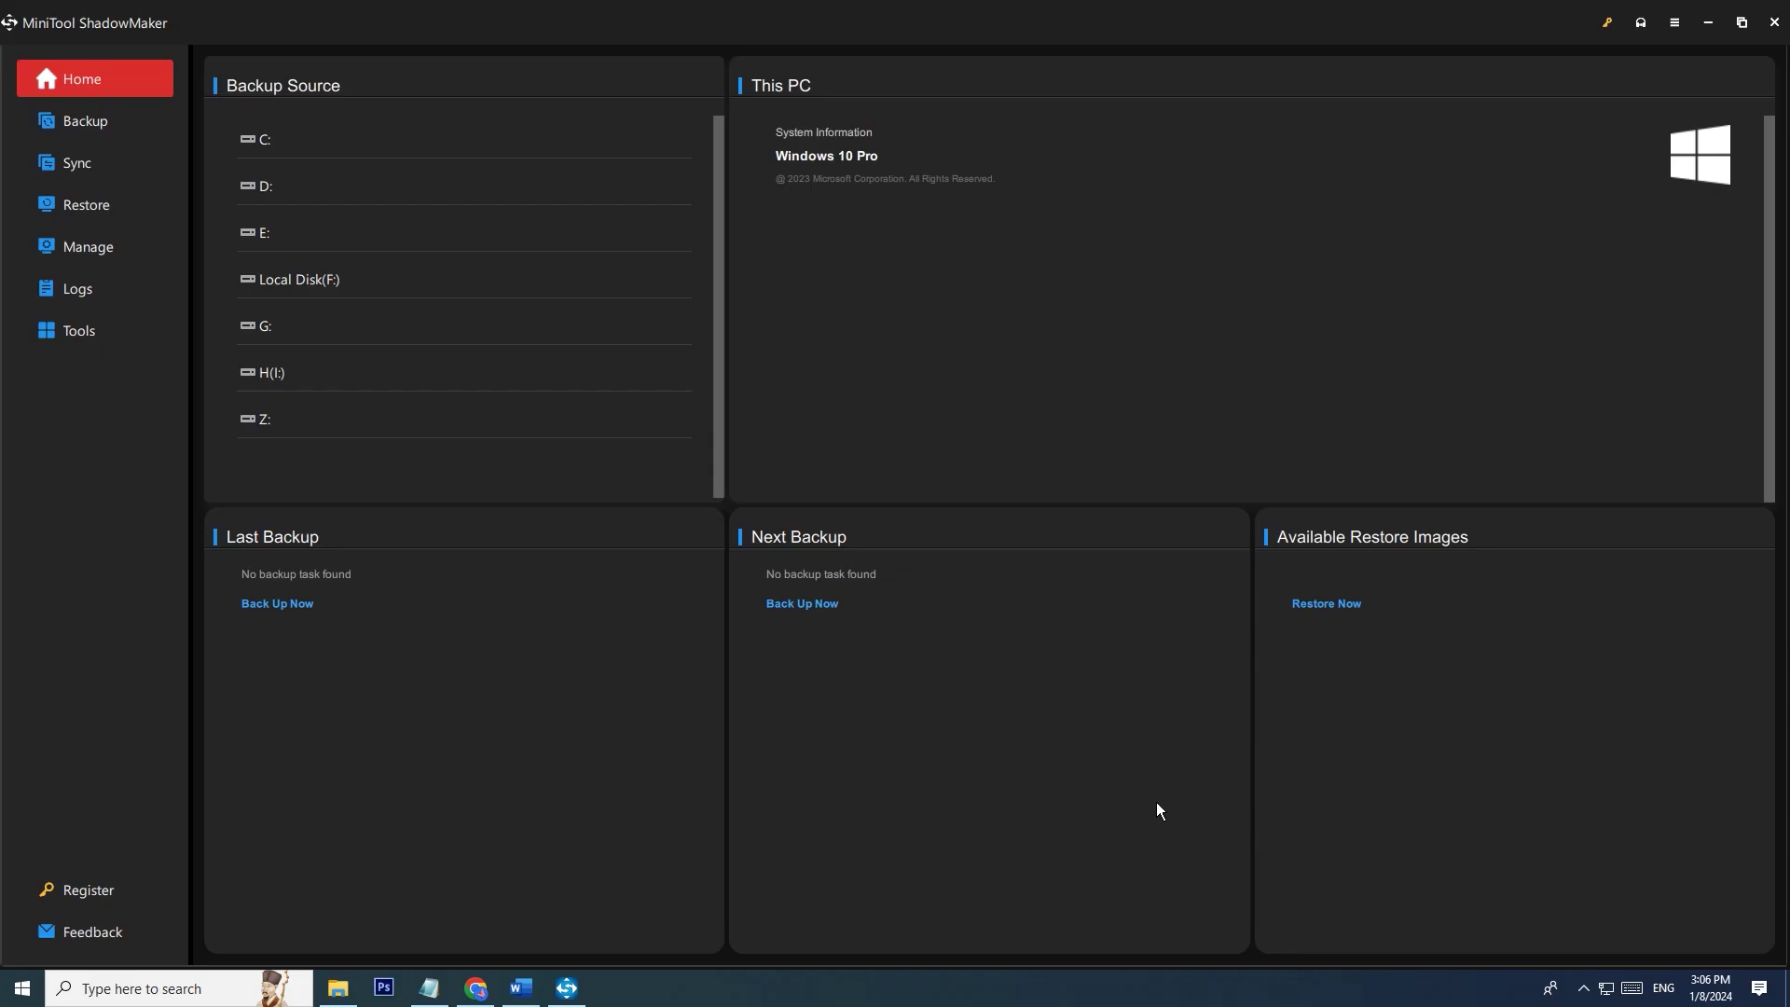
left_click(1733, 23)
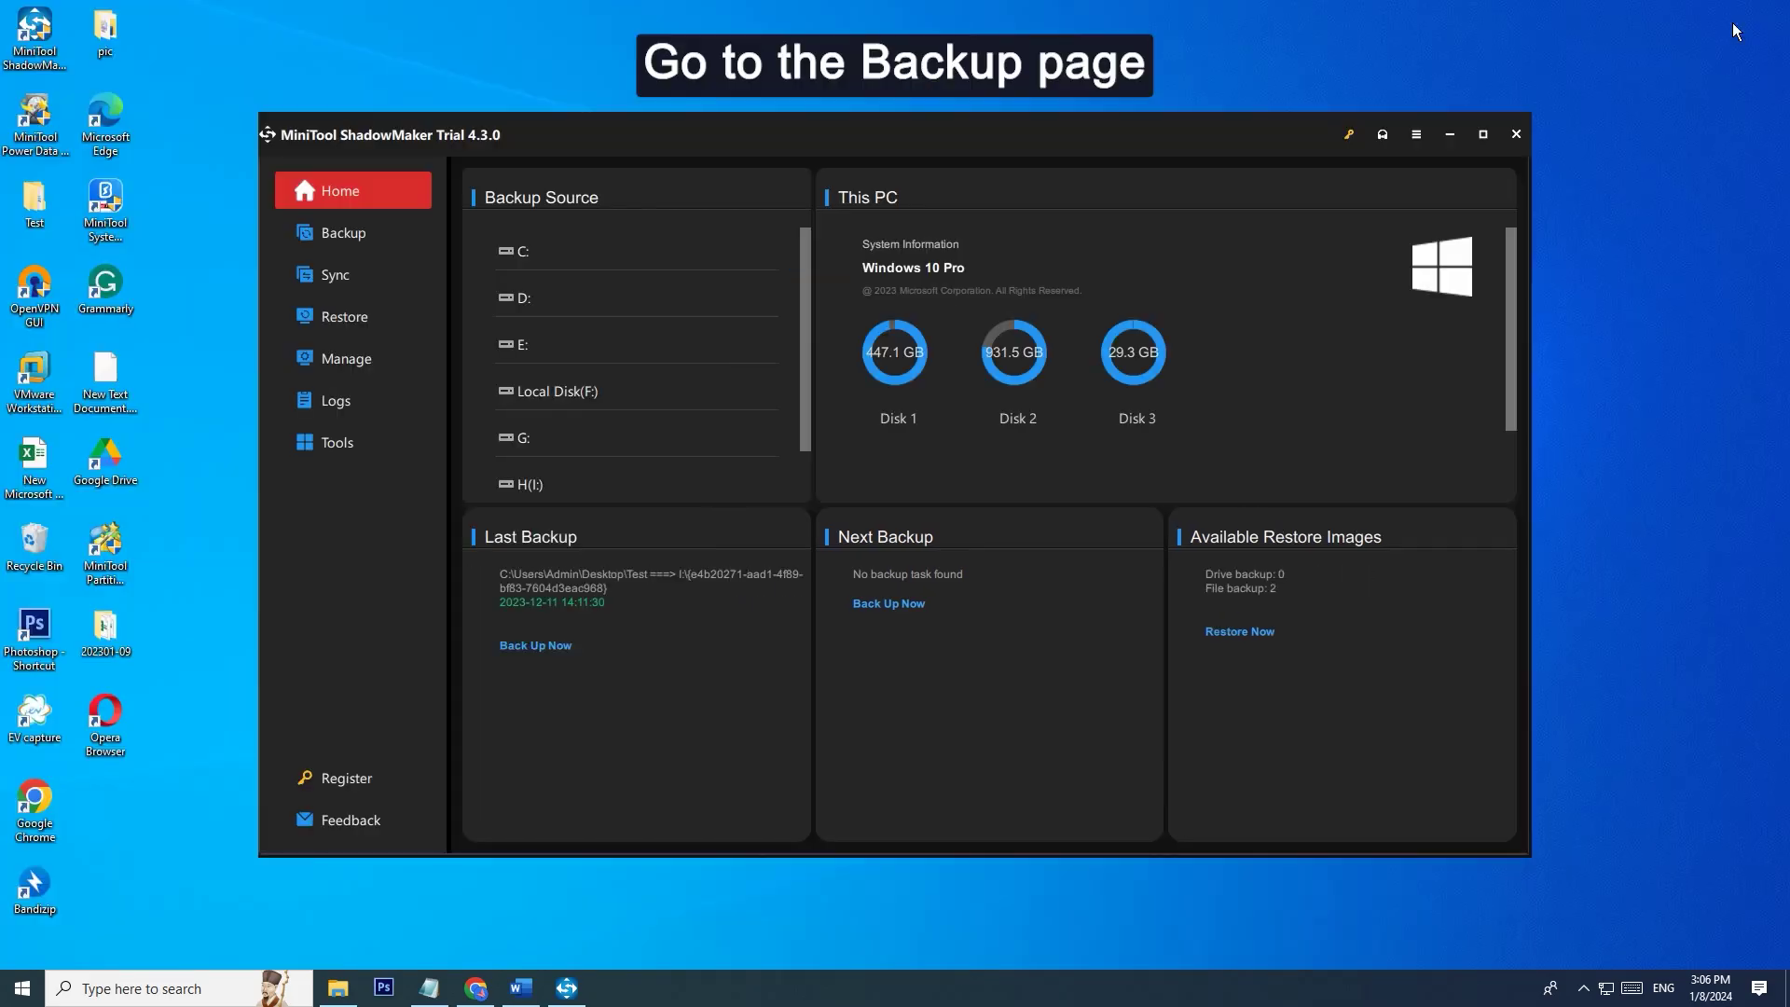
left_click(380, 229)
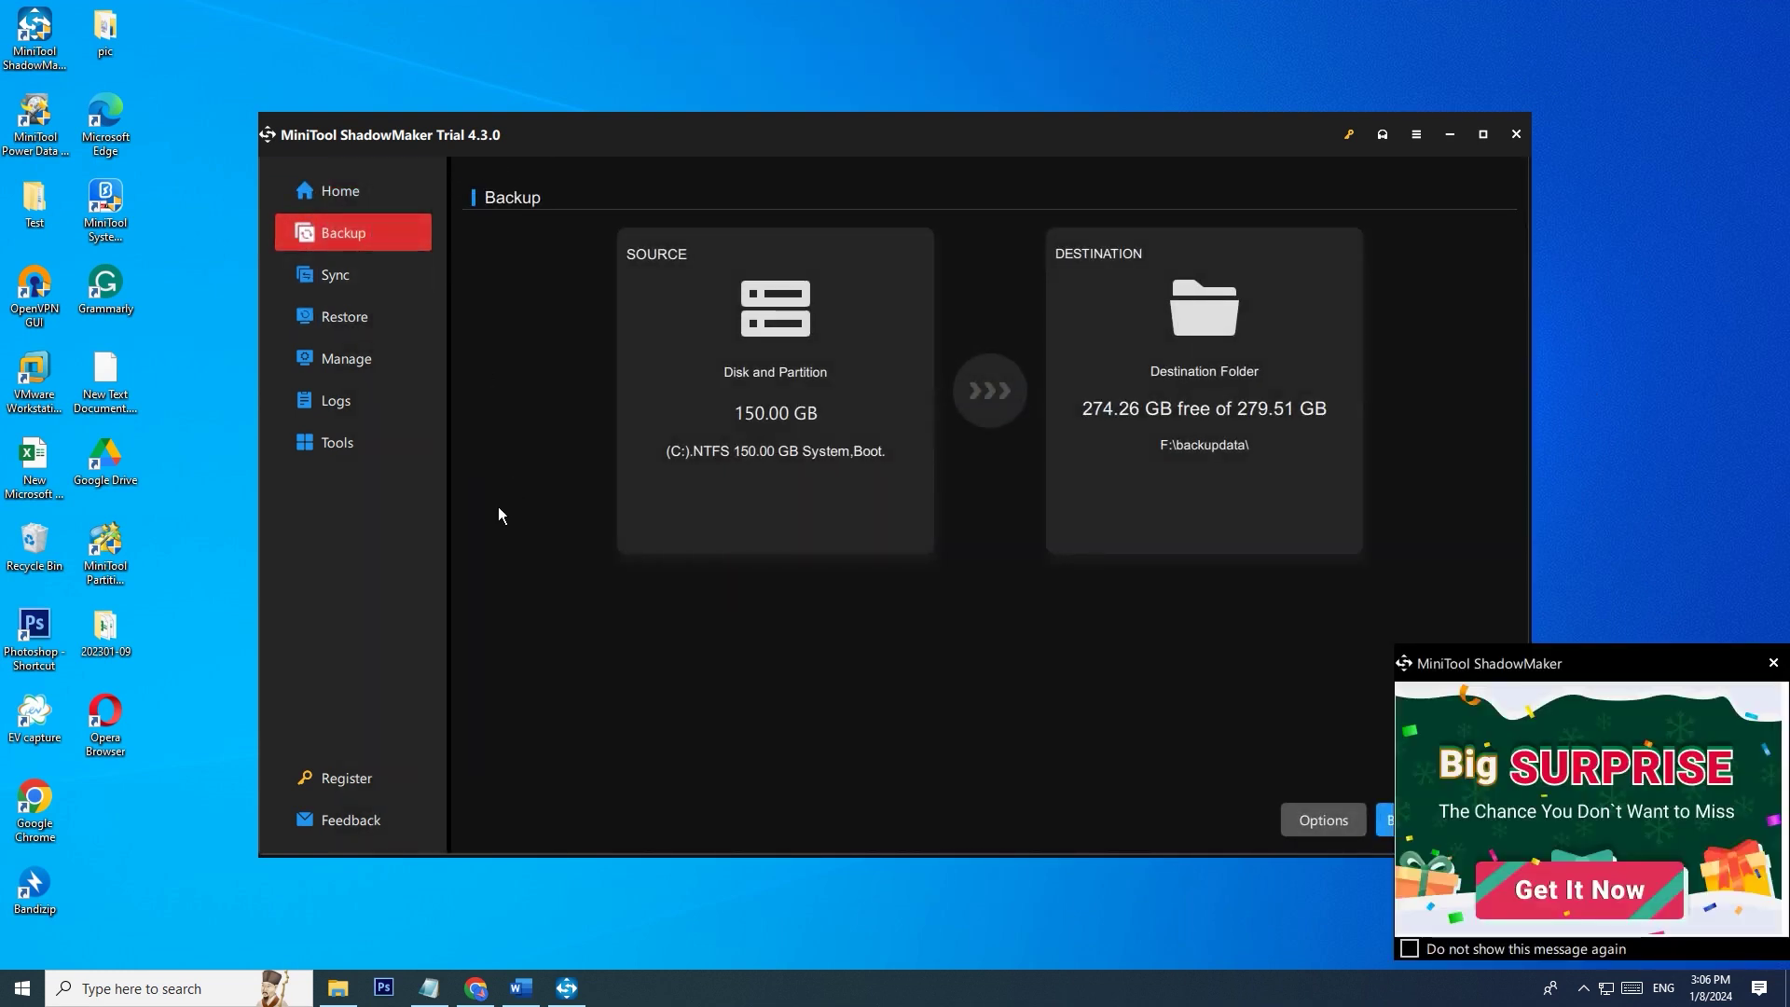
Dismiss the popup and pick the Desktop 'Test' folder under Folders and Files as source
left_click(1768, 667)
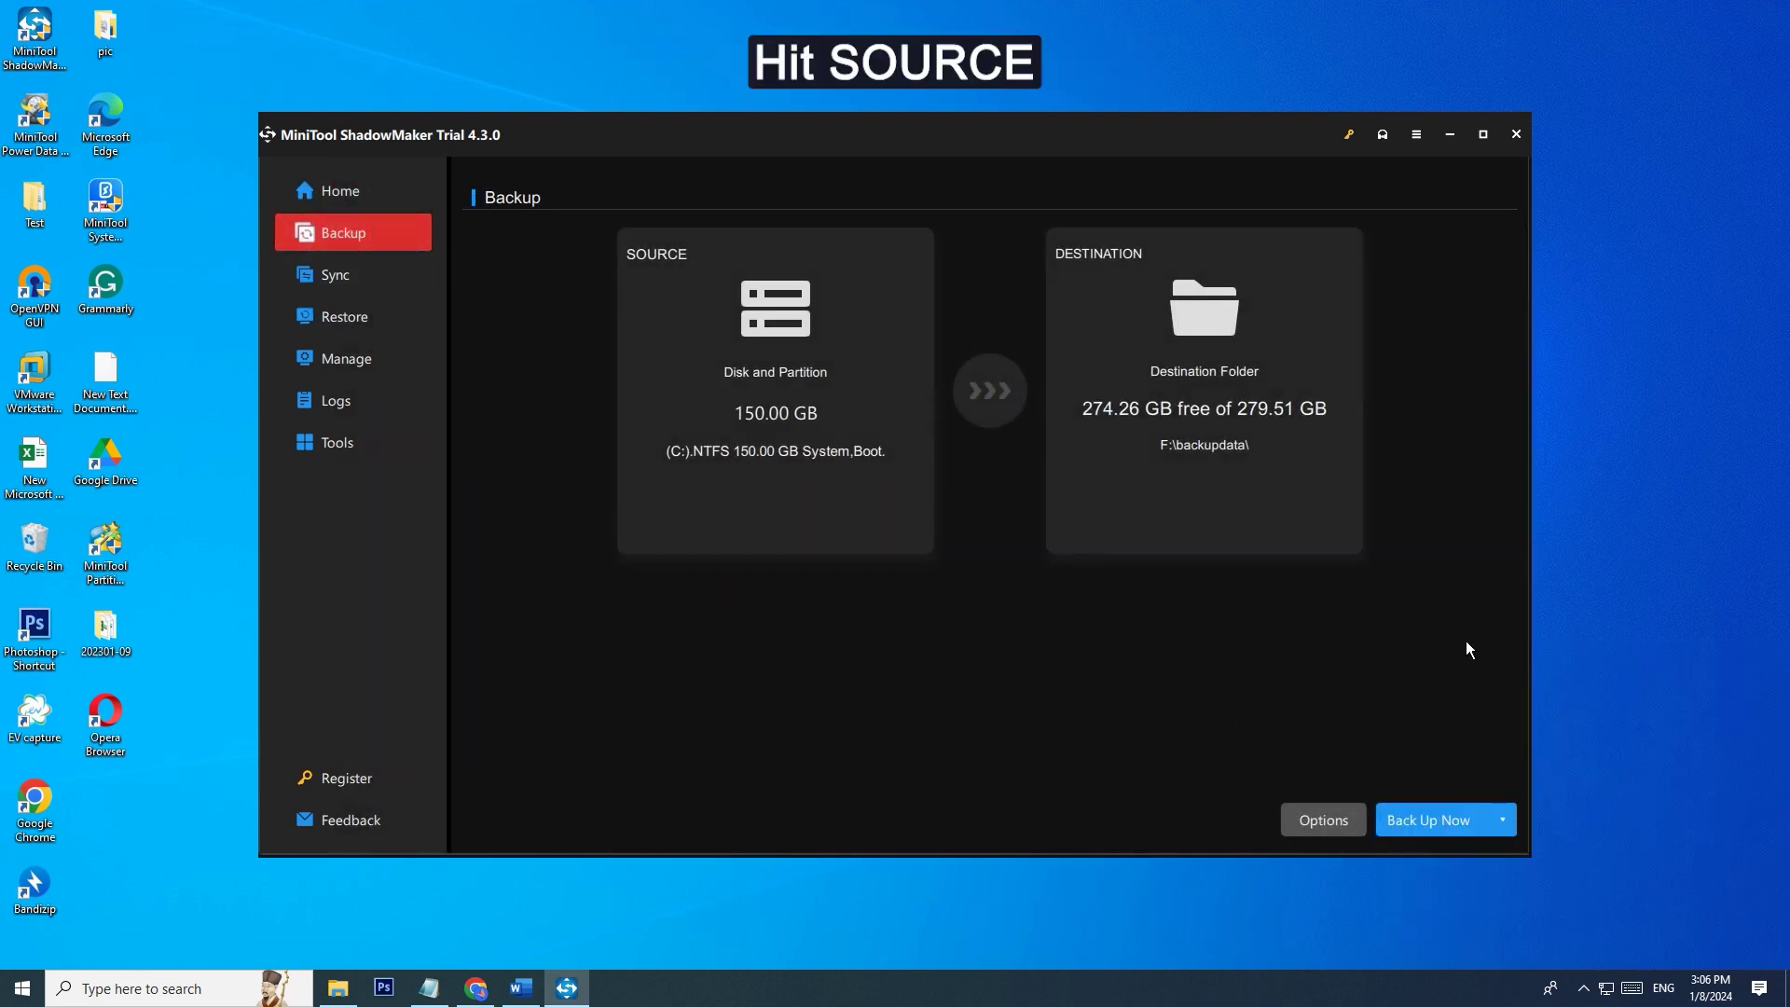
left_click(733, 521)
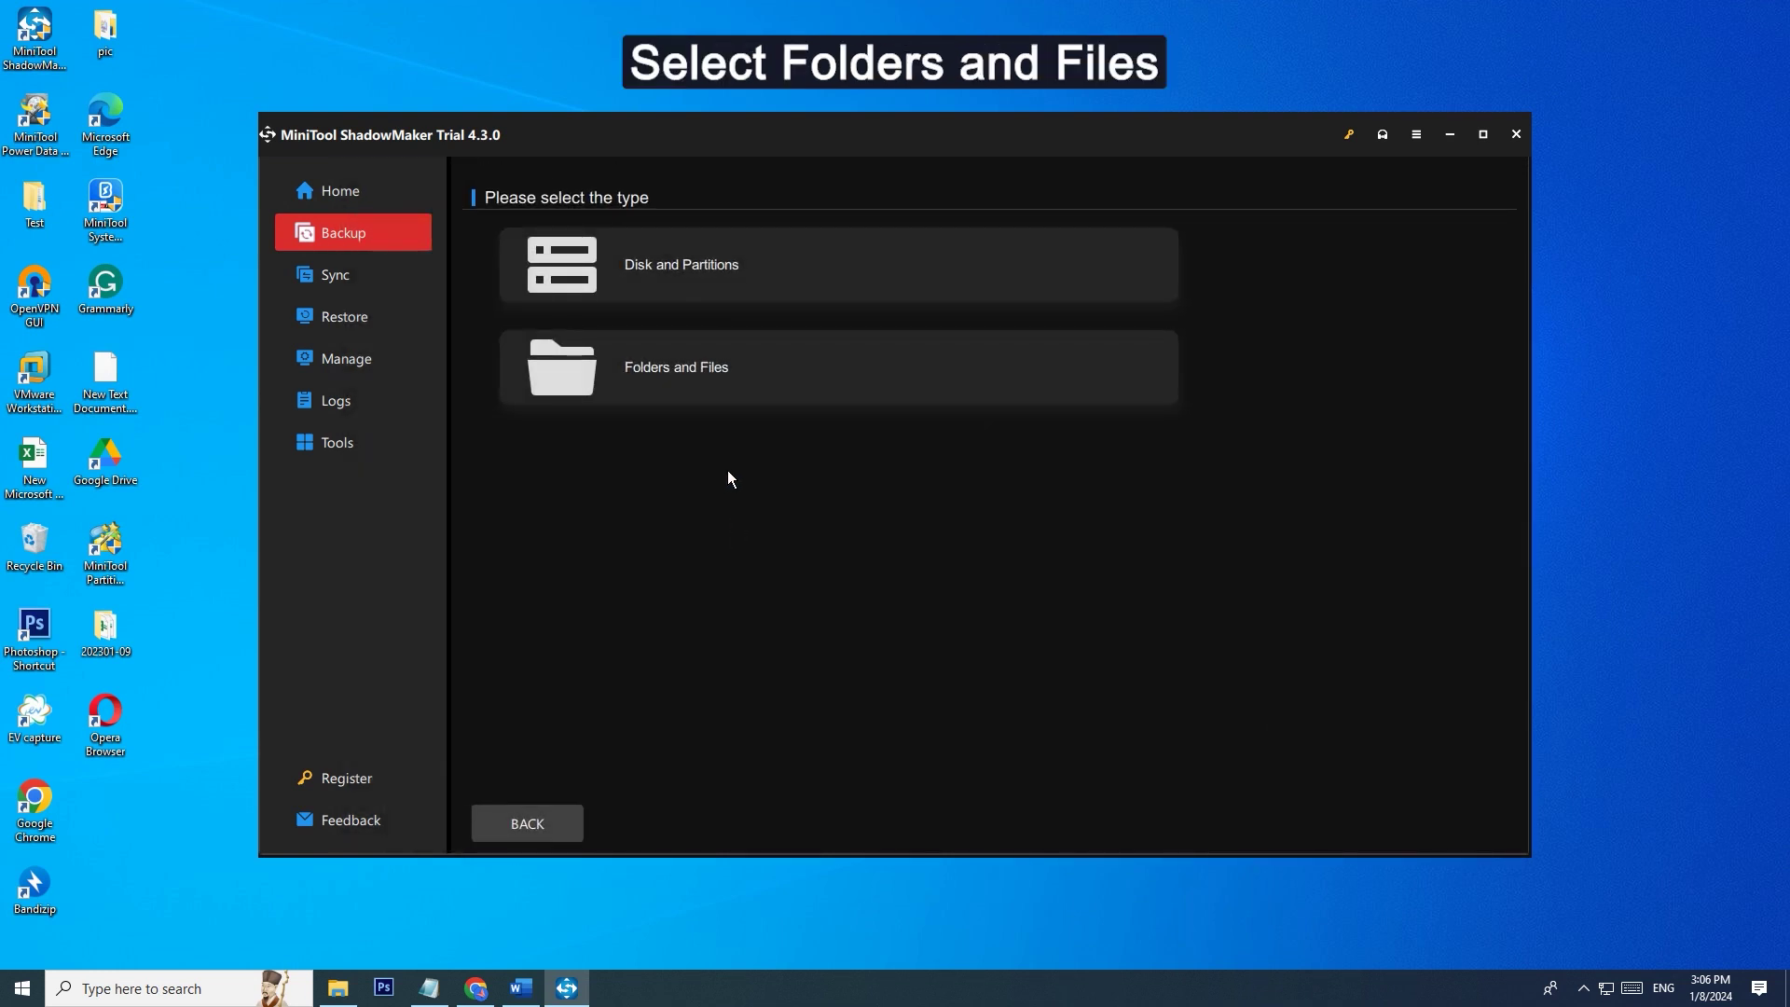
left_click(694, 396)
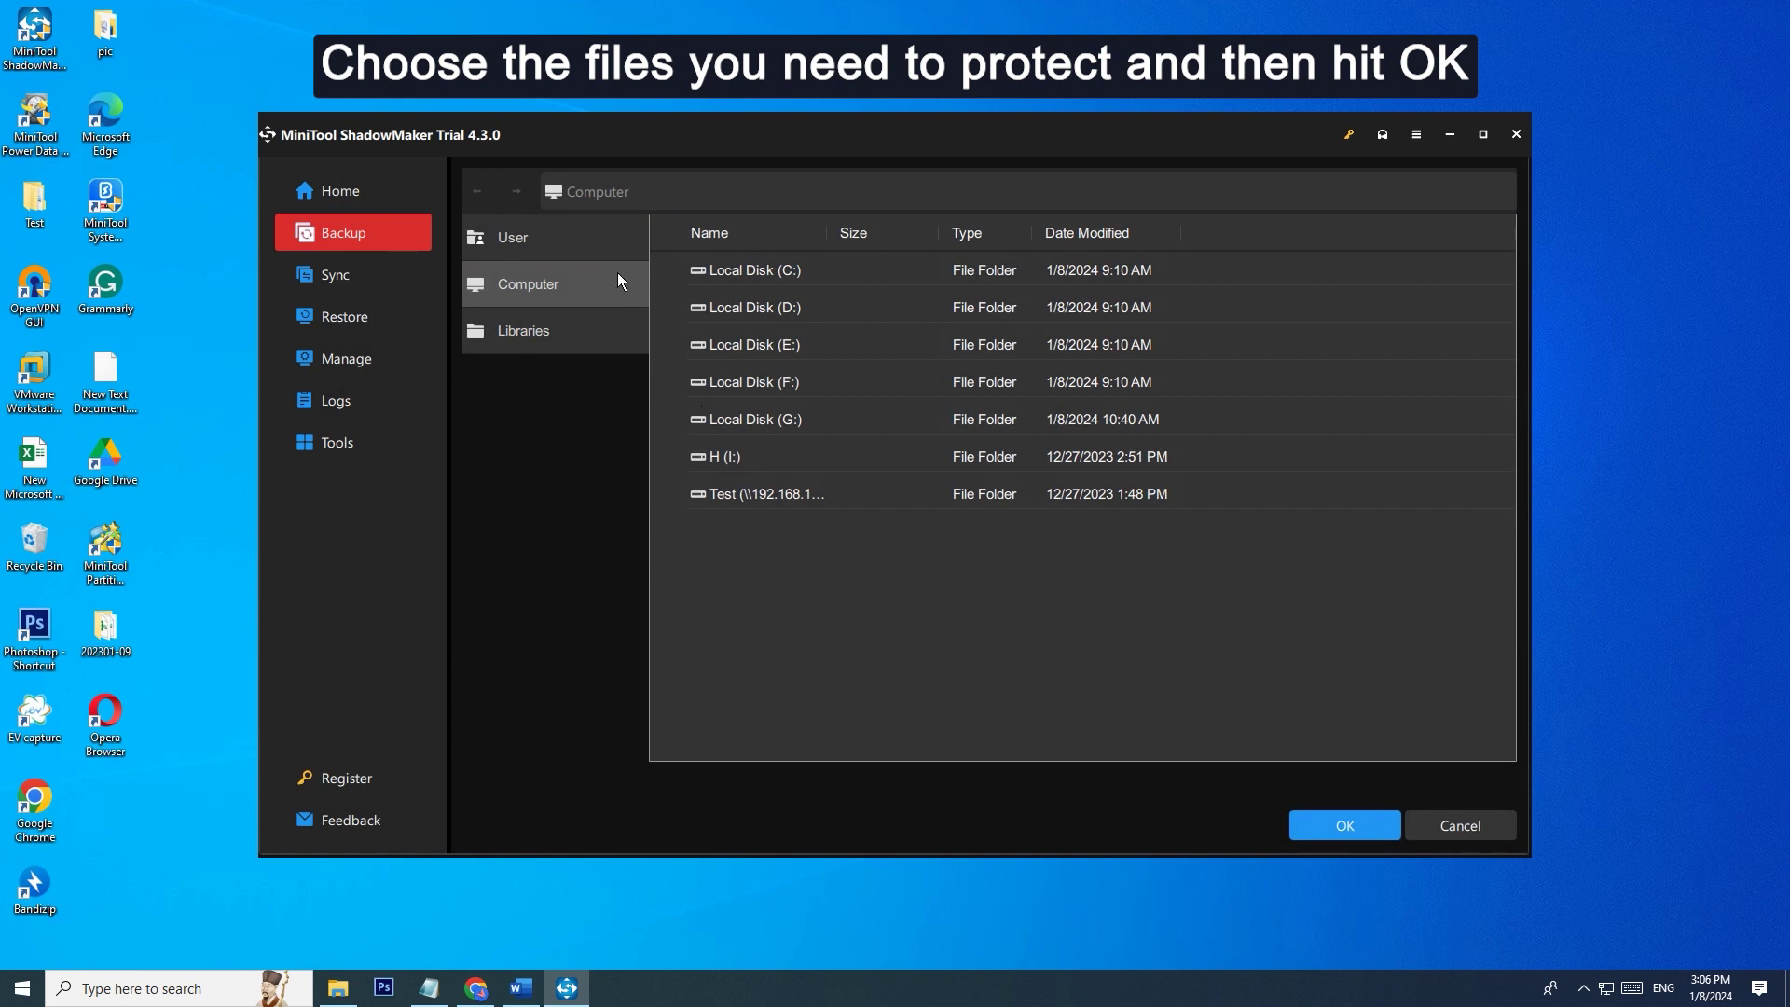
left_click(596, 248)
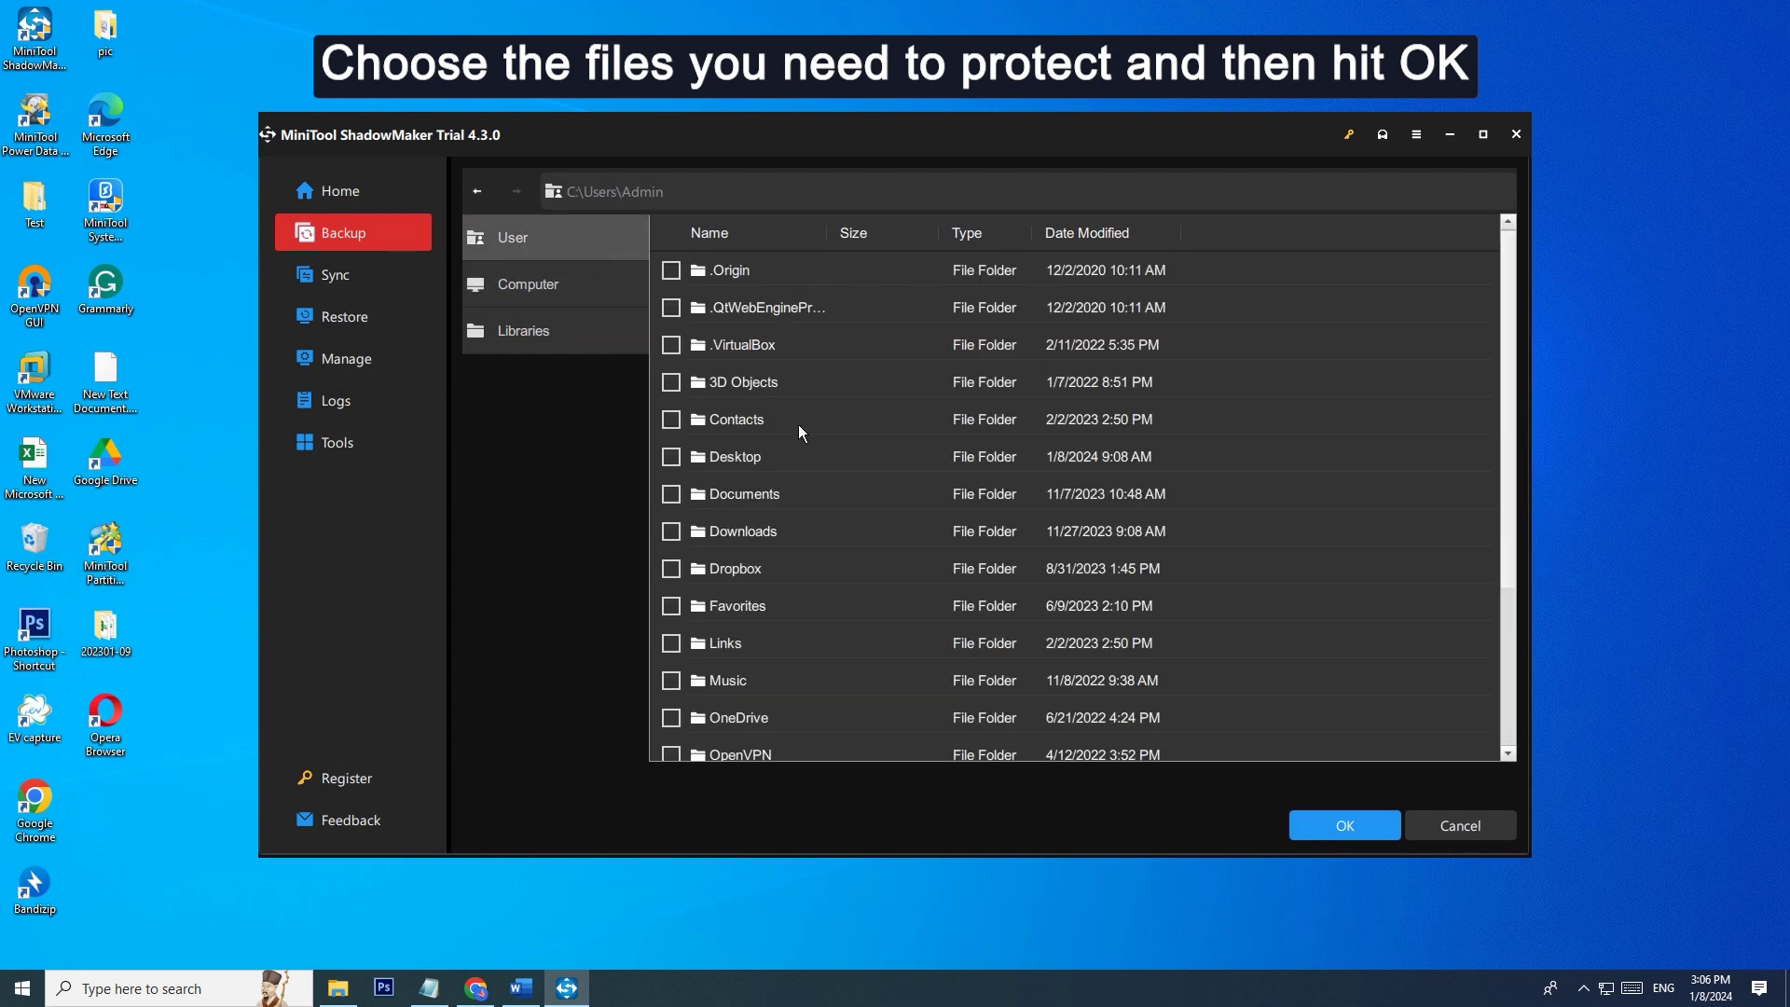
double_click(750, 455)
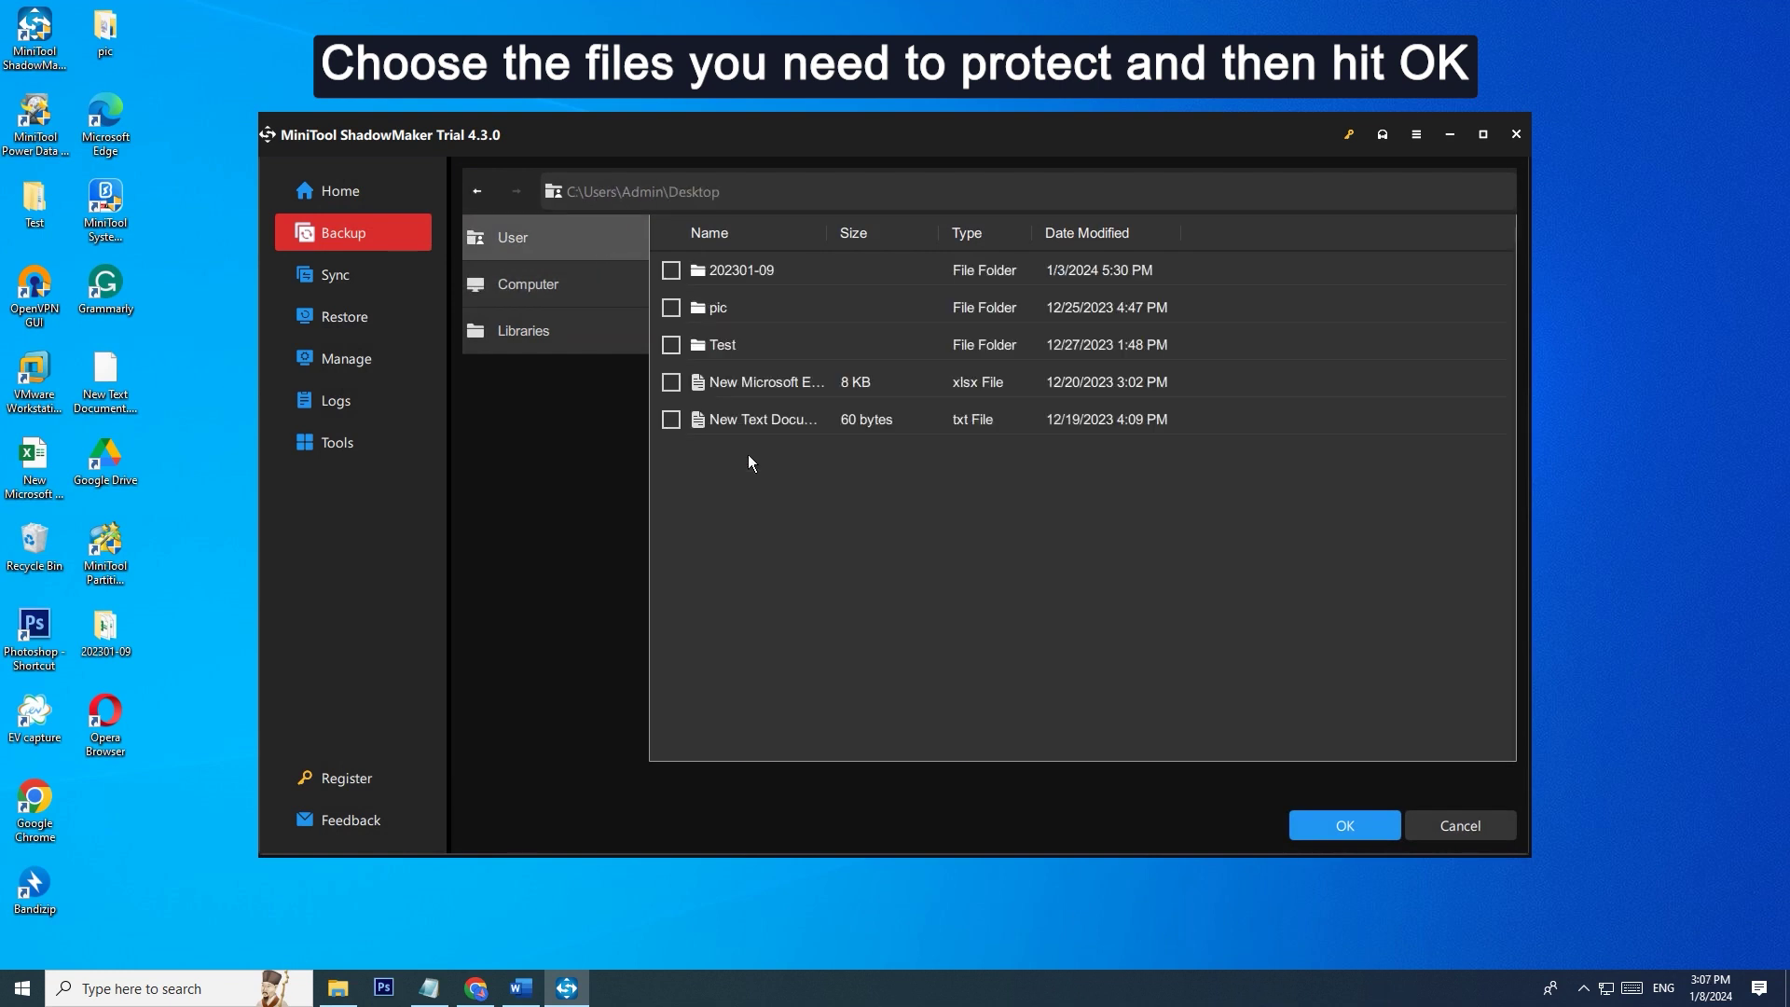
left_click(671, 345)
left_click(1319, 829)
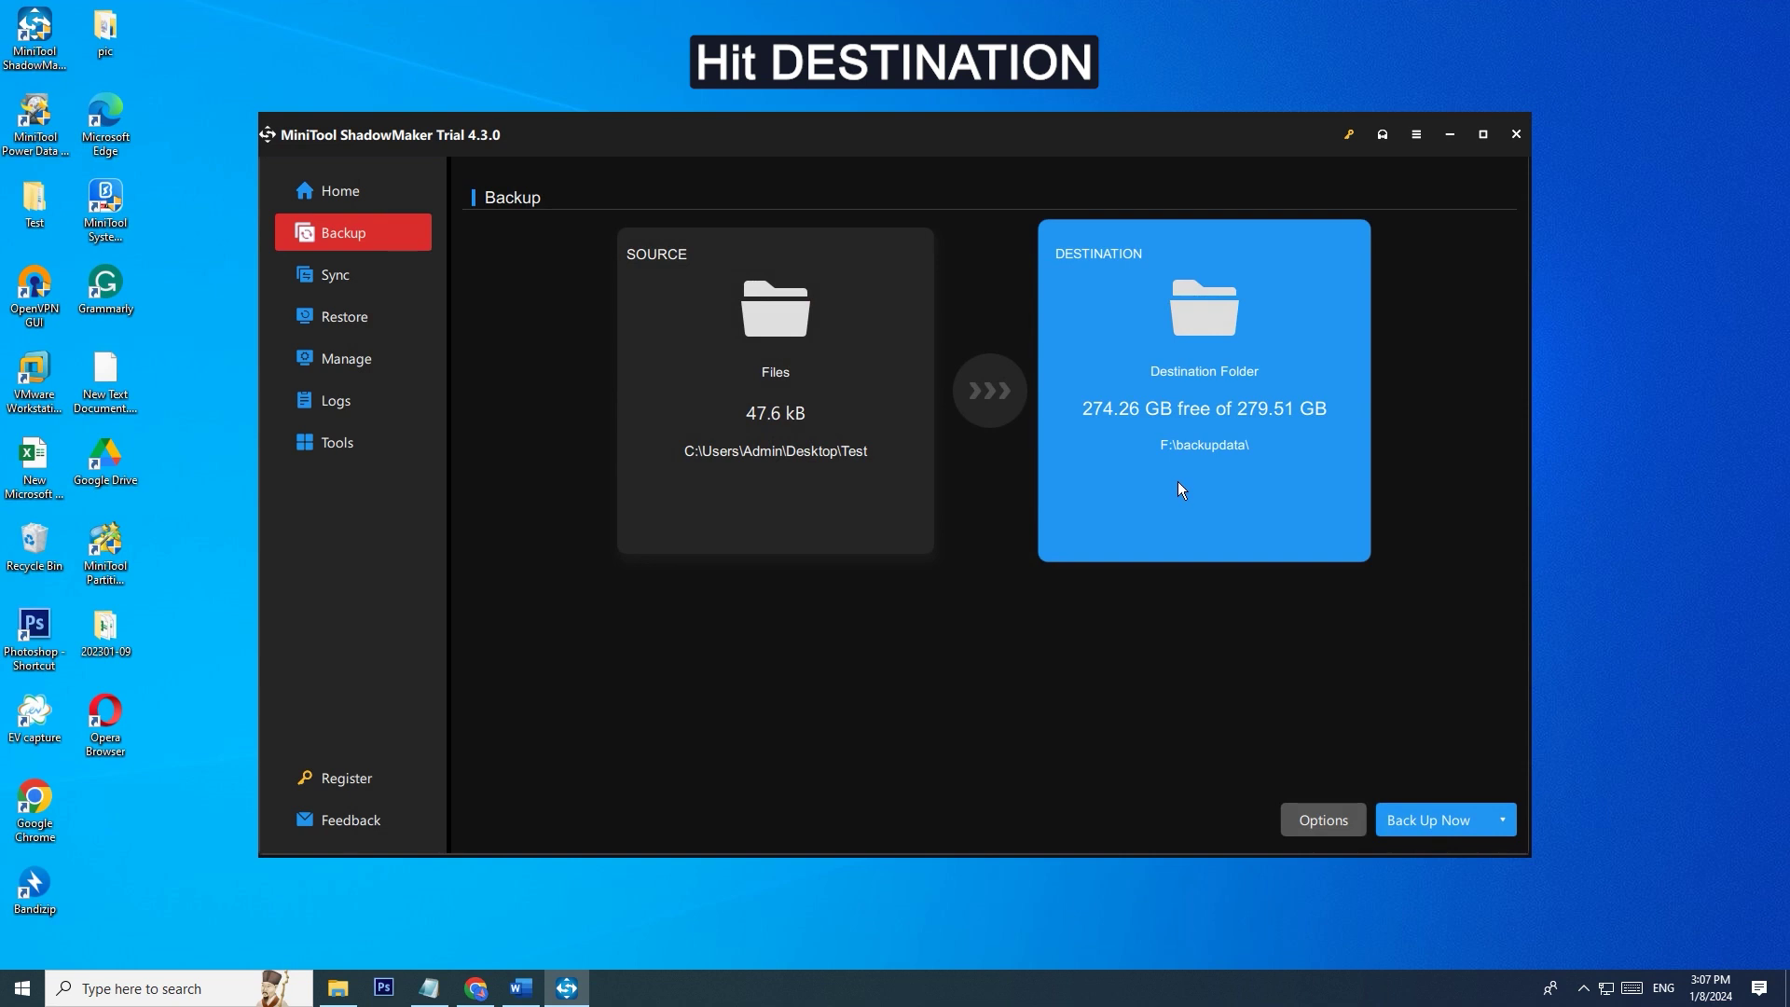
Pick the H (I:) drive under Computer as the backup destination
left_click(1179, 484)
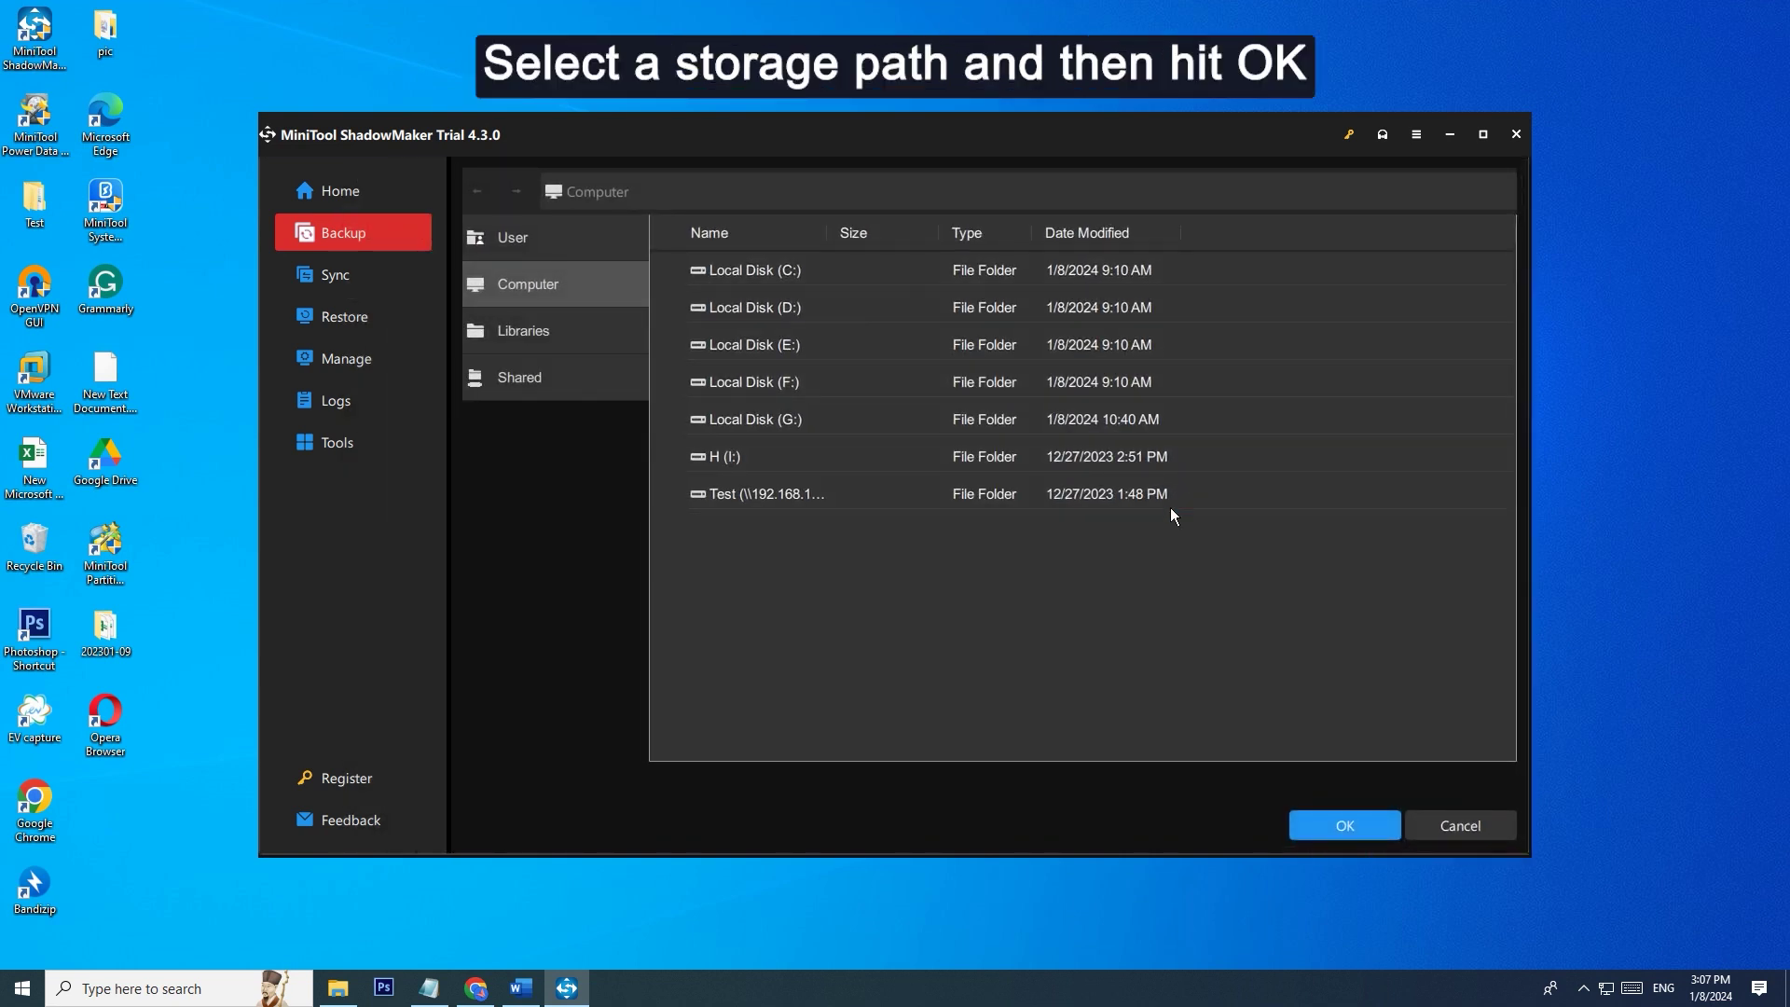
left_click(1116, 462)
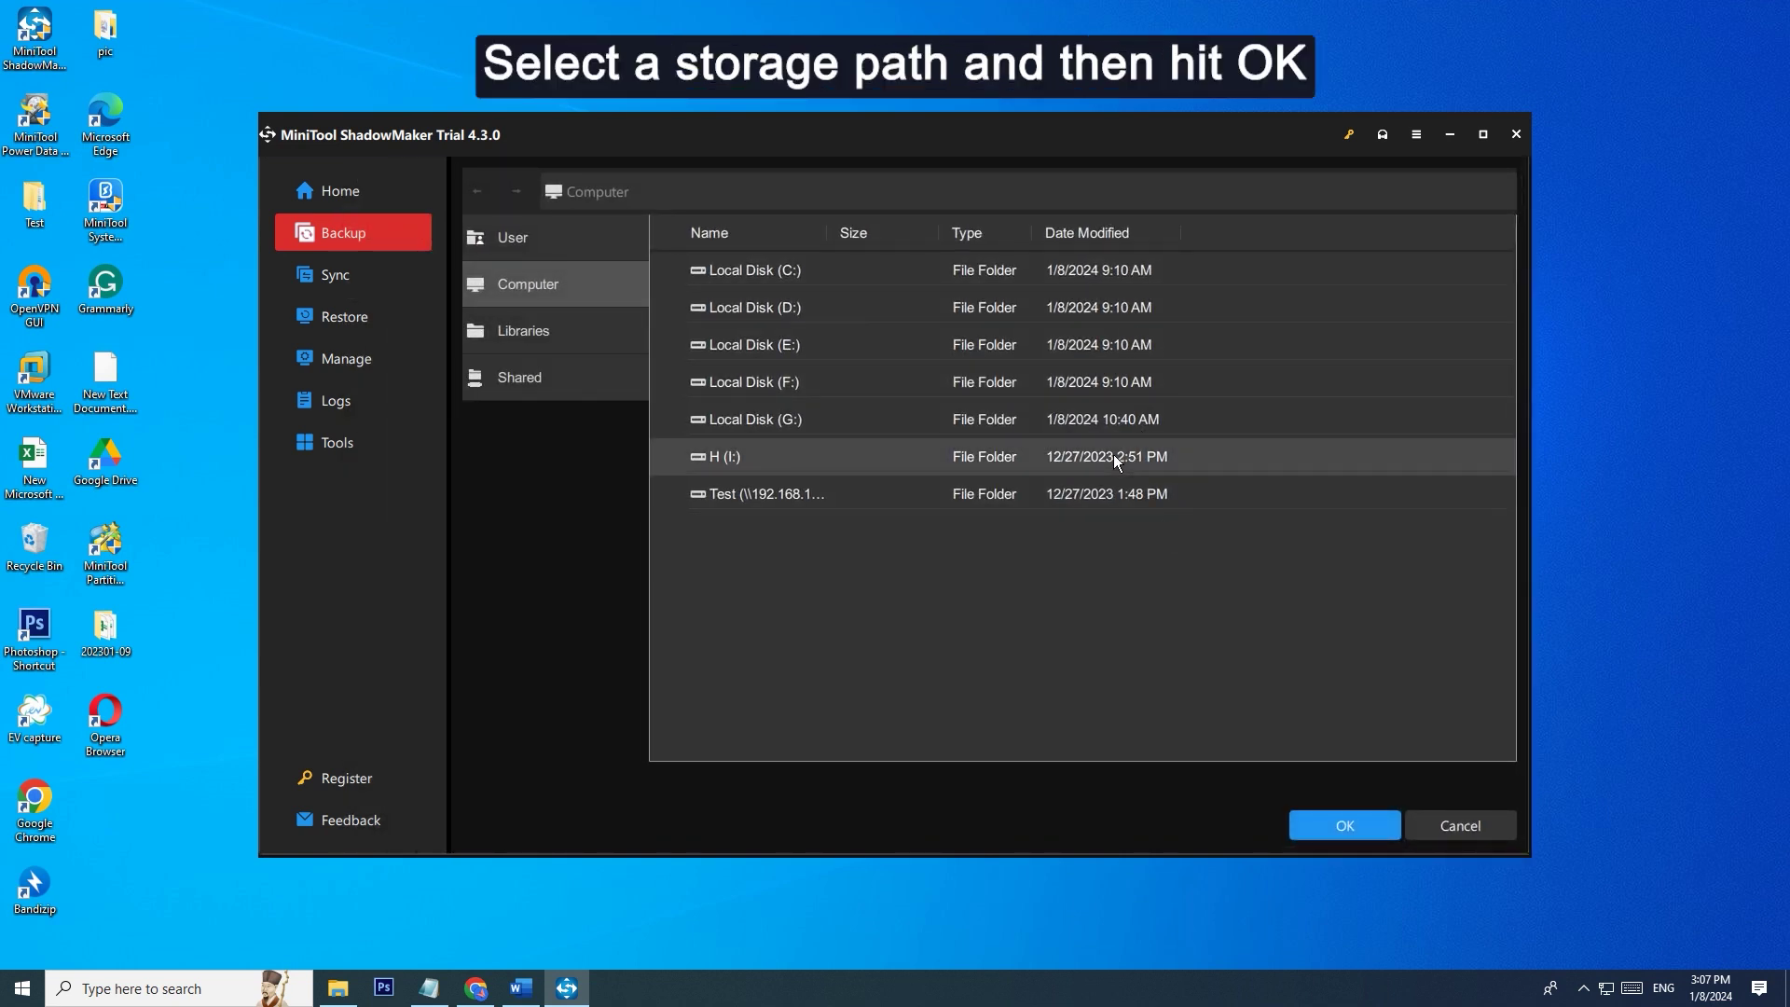
left_click(1347, 828)
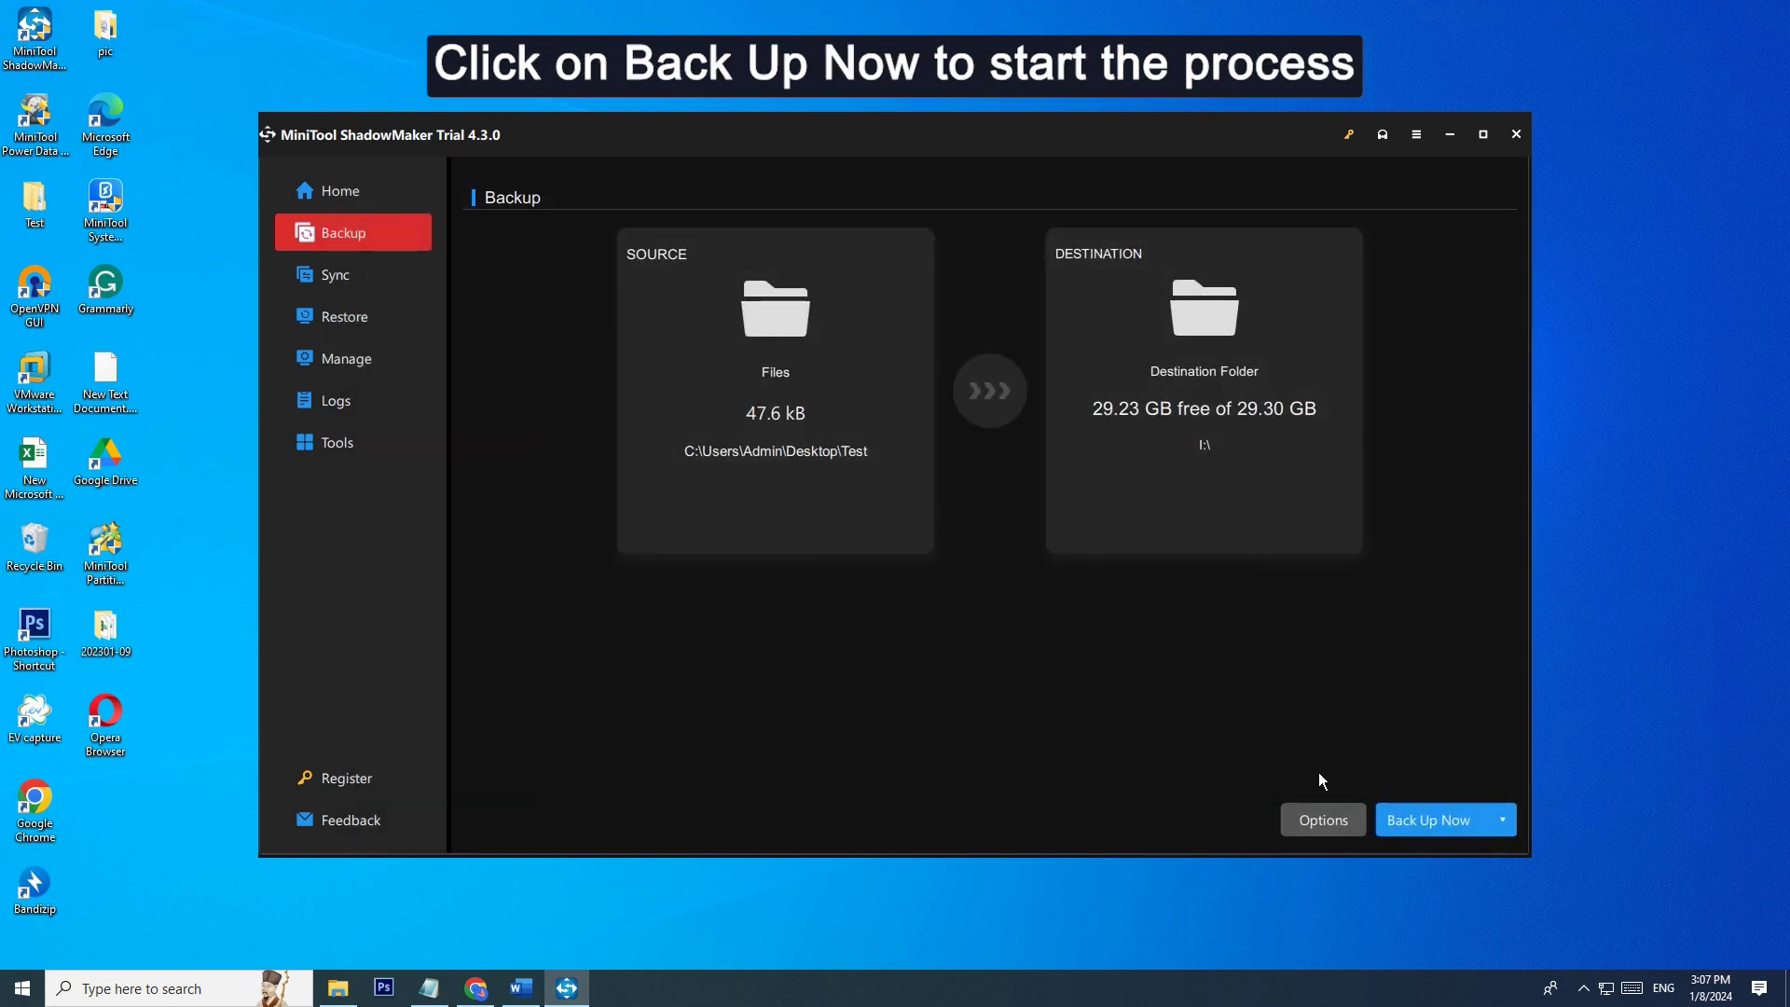
Back up the Test folder to I: now, then exit MiniTool ShadowMaker
left_click(1403, 817)
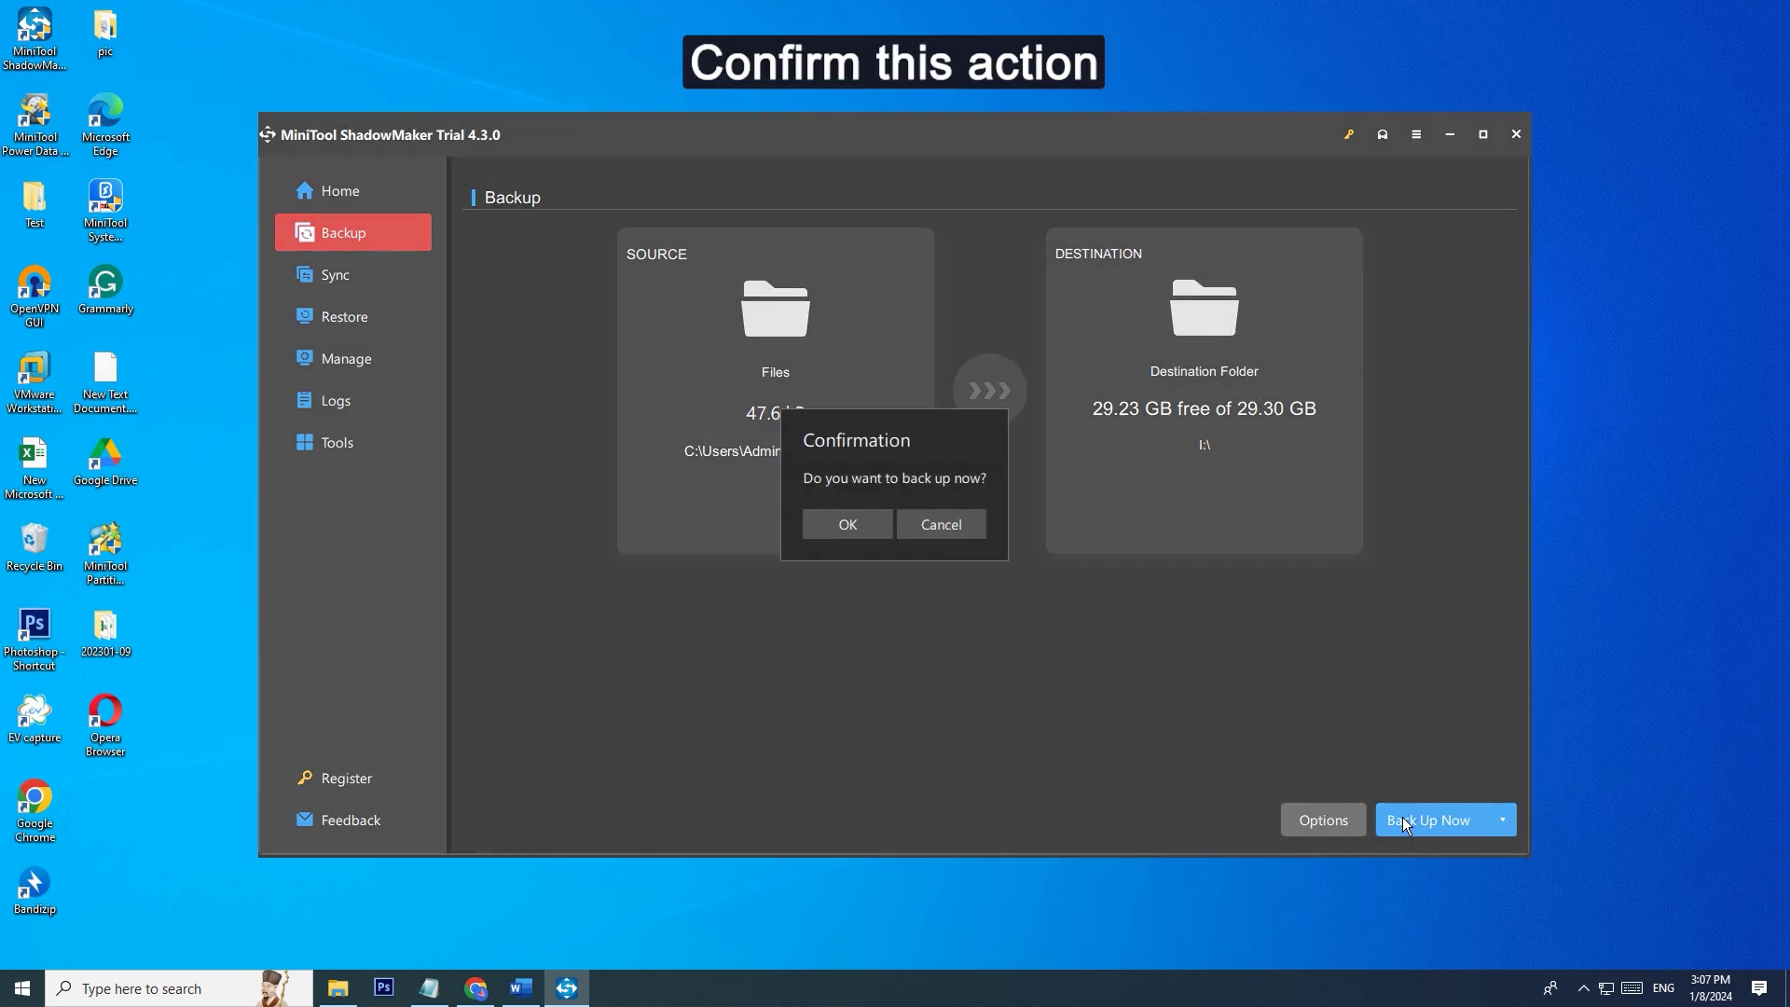
left_click(869, 528)
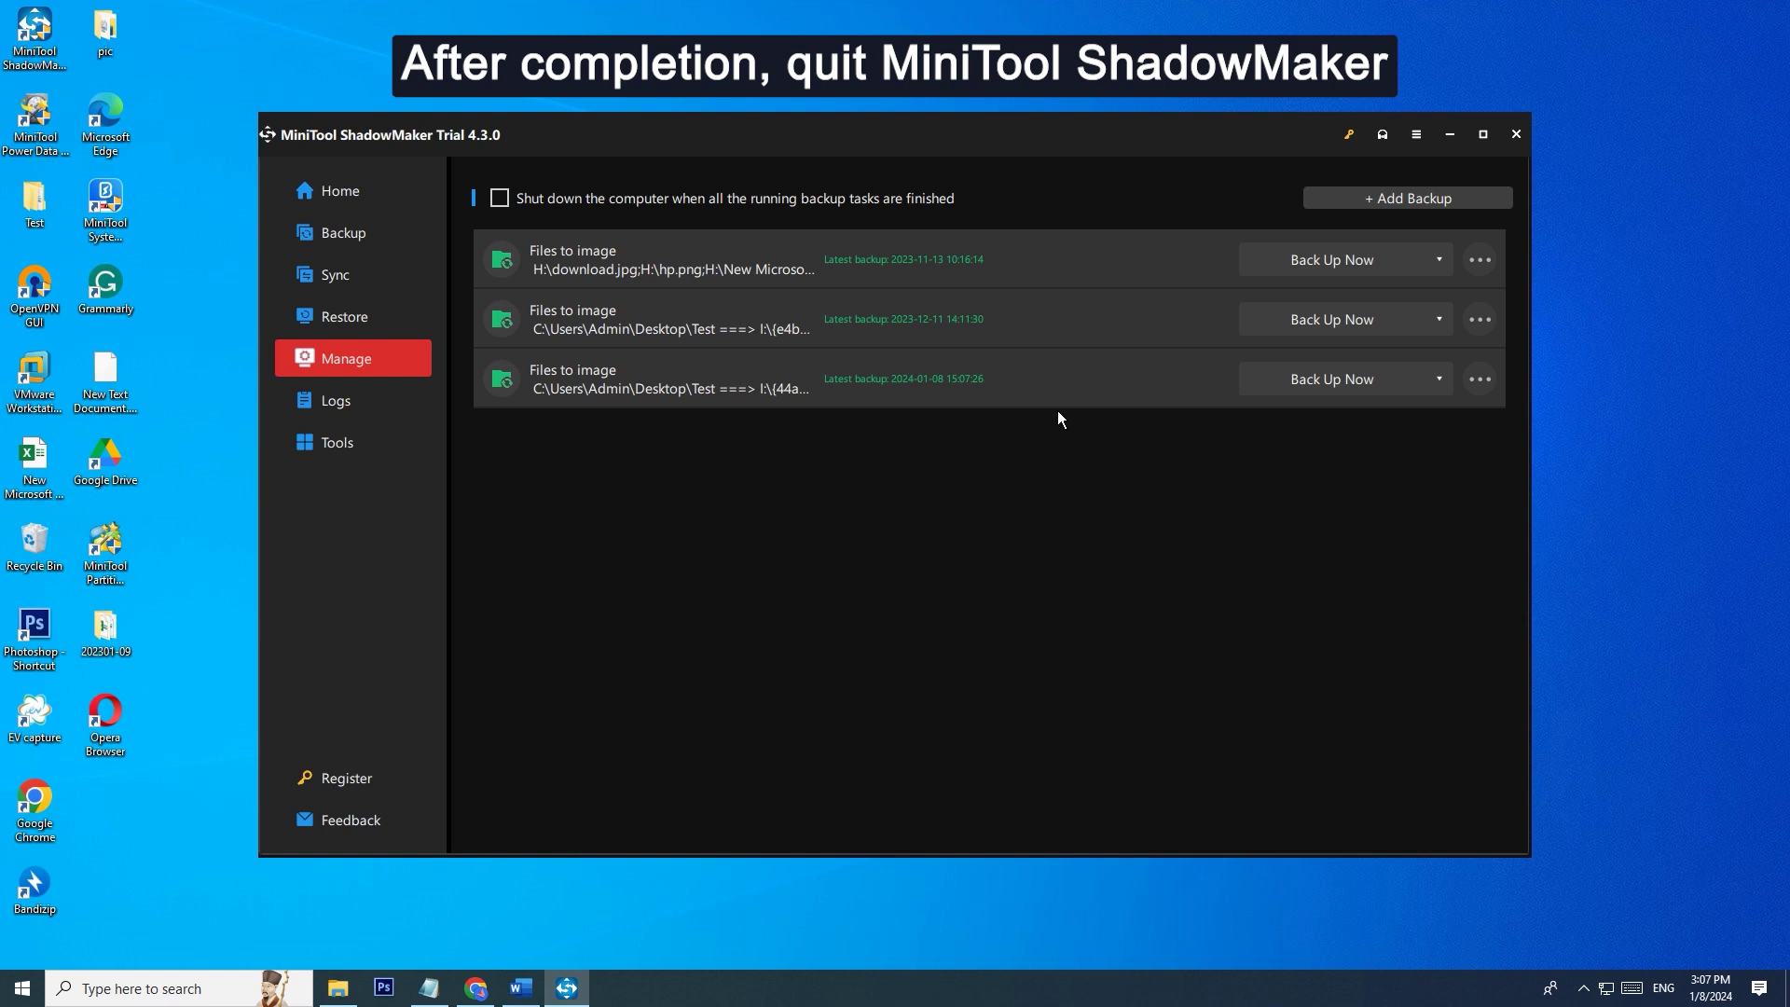
left_click(1514, 134)
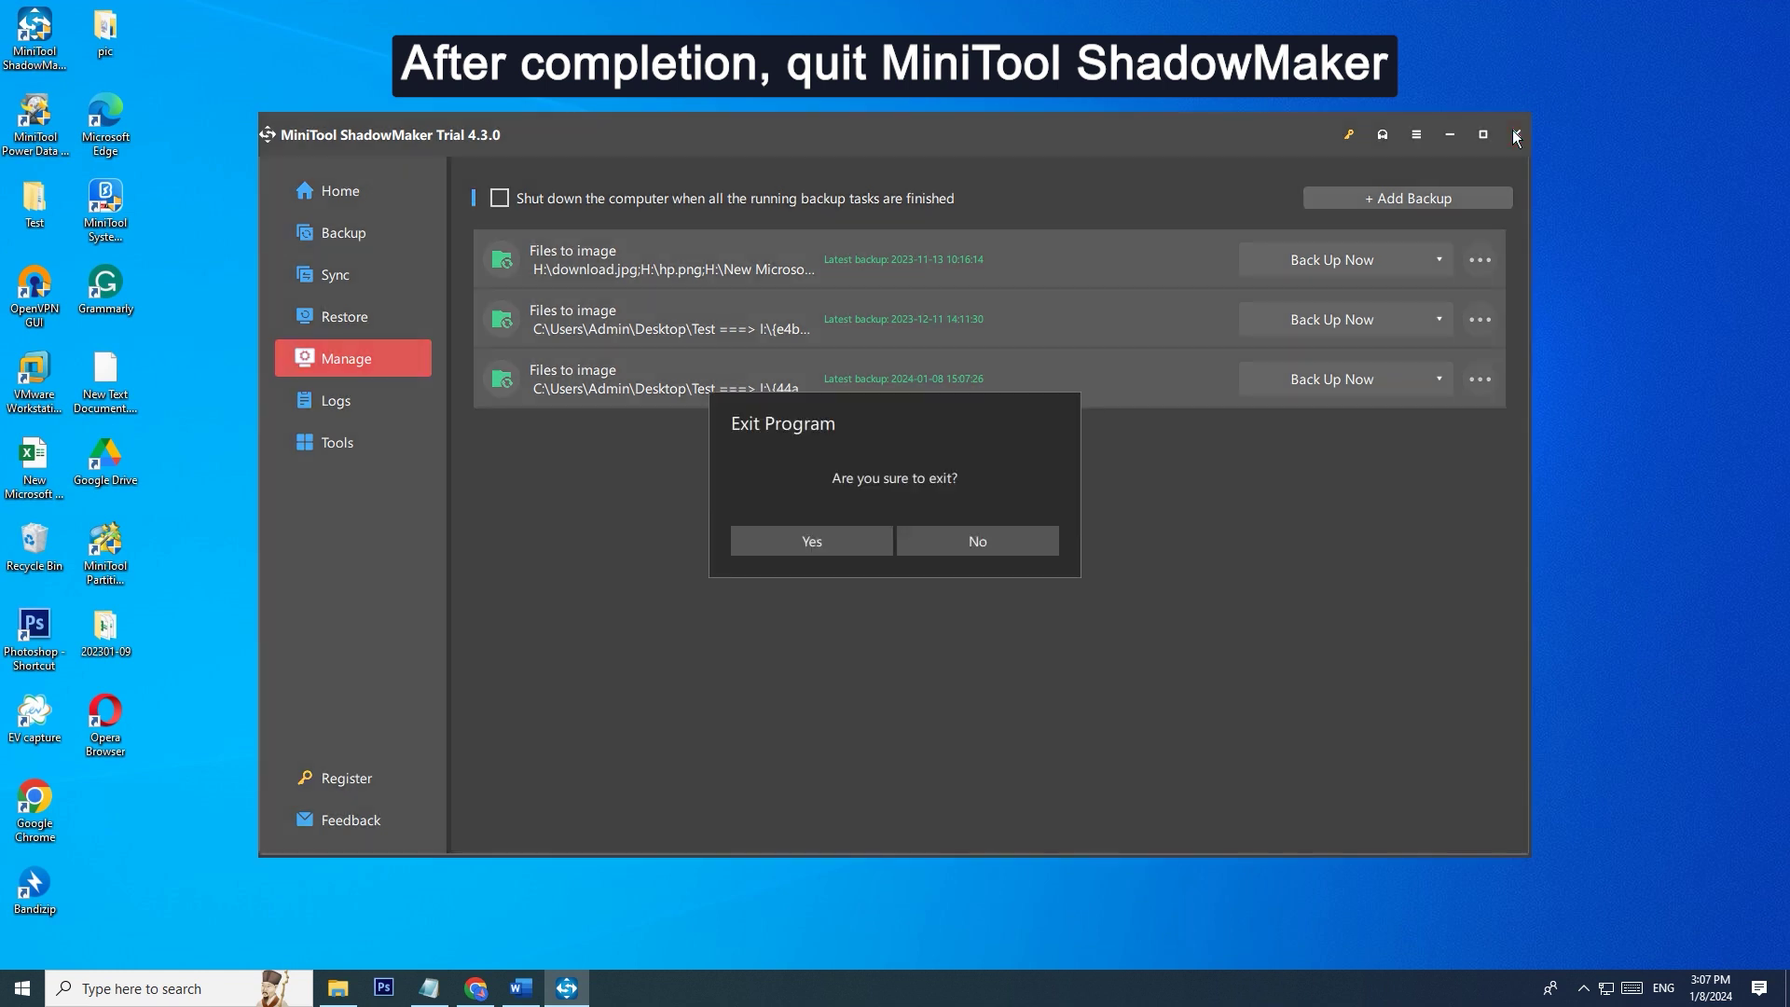
left_click(825, 540)
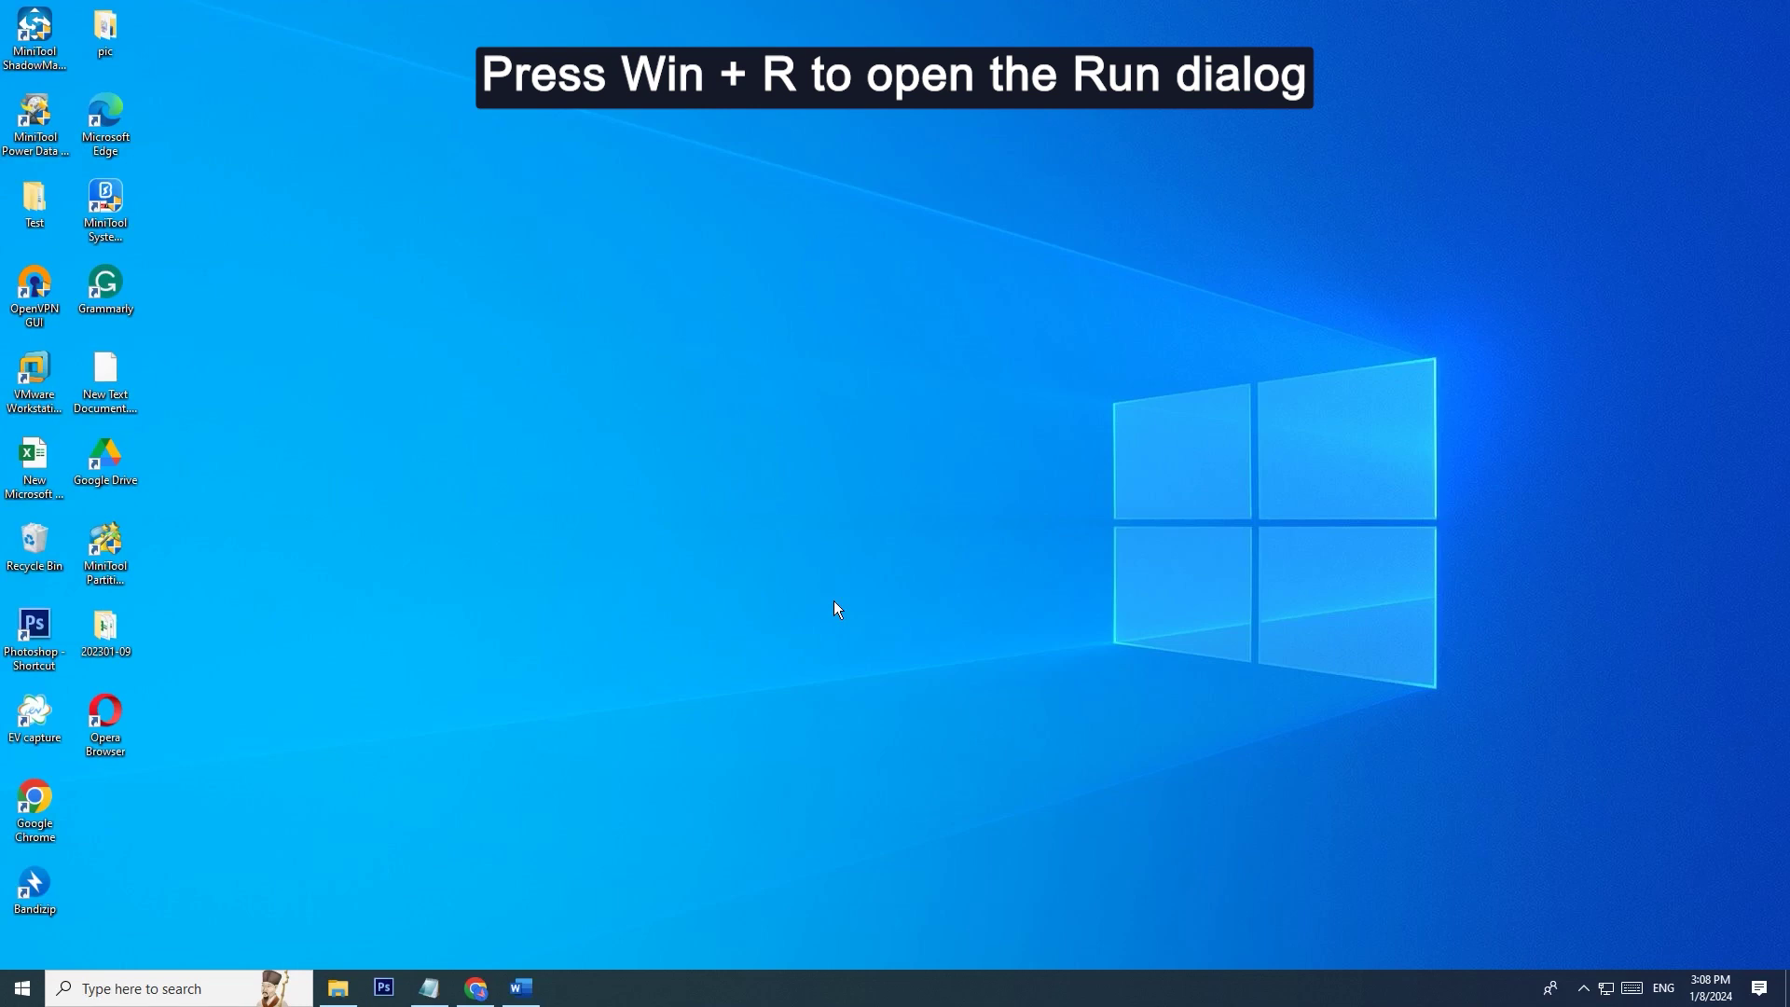
Run msconfig from the Run box to open System Configuration
key("super+r")
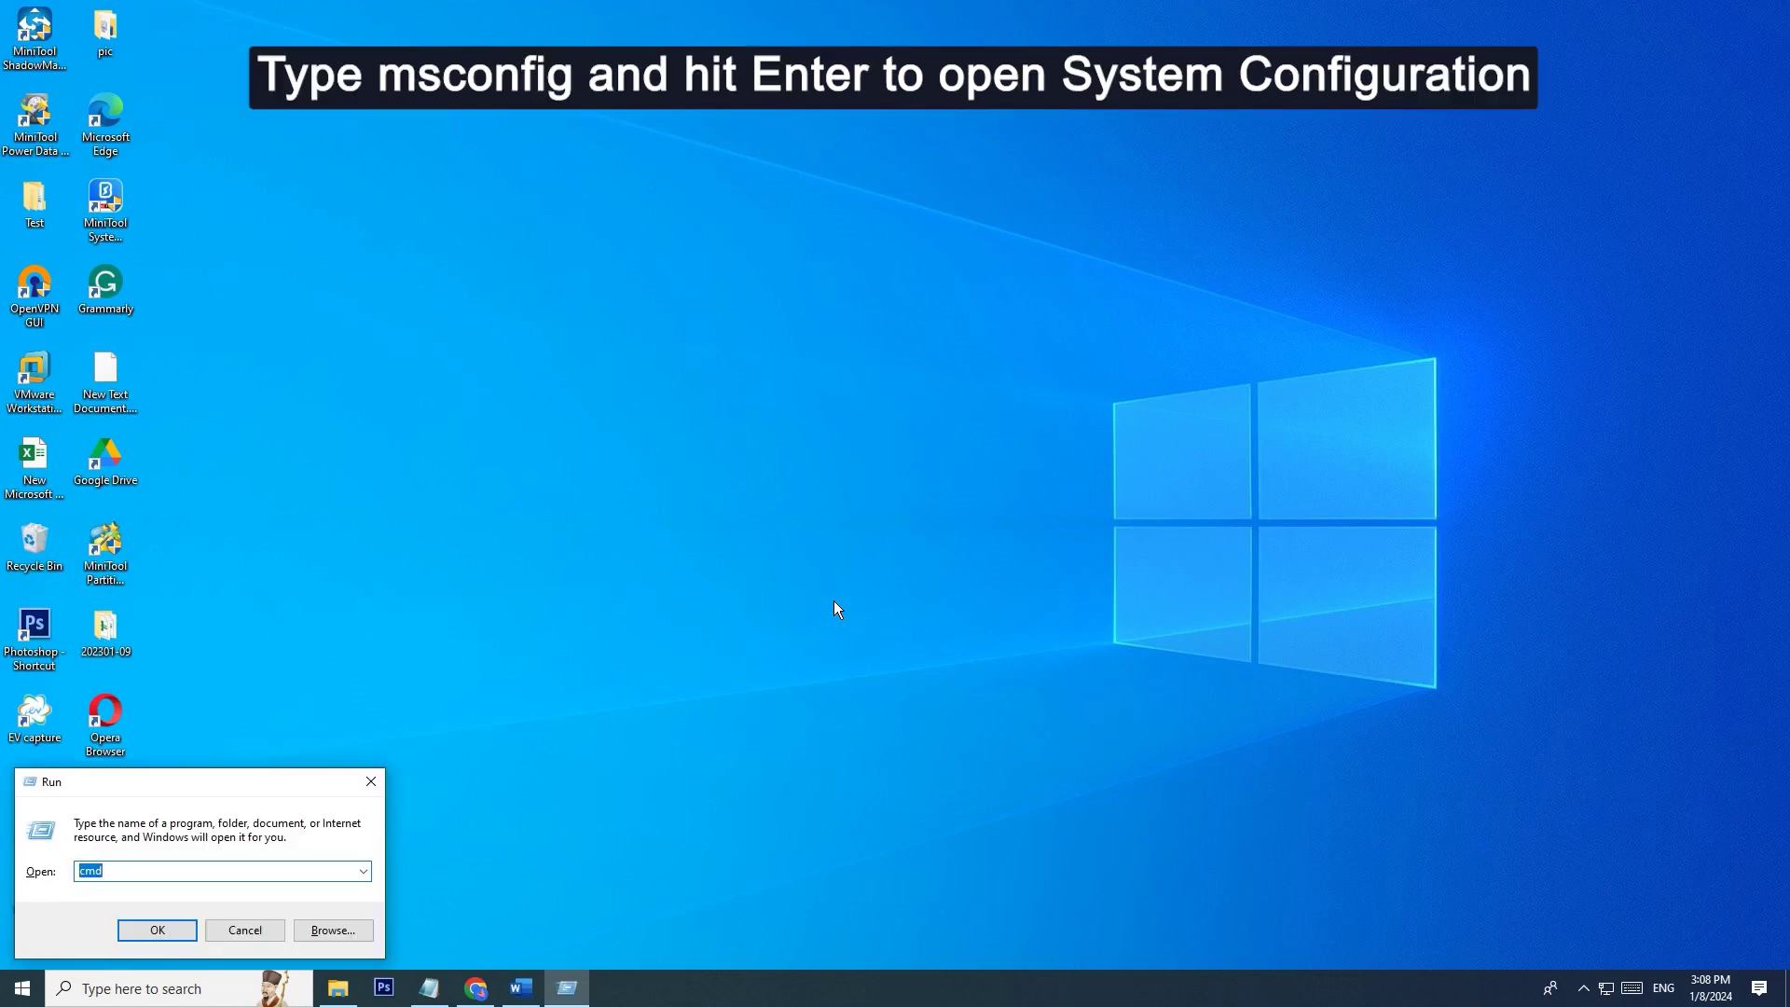
type("mscon")
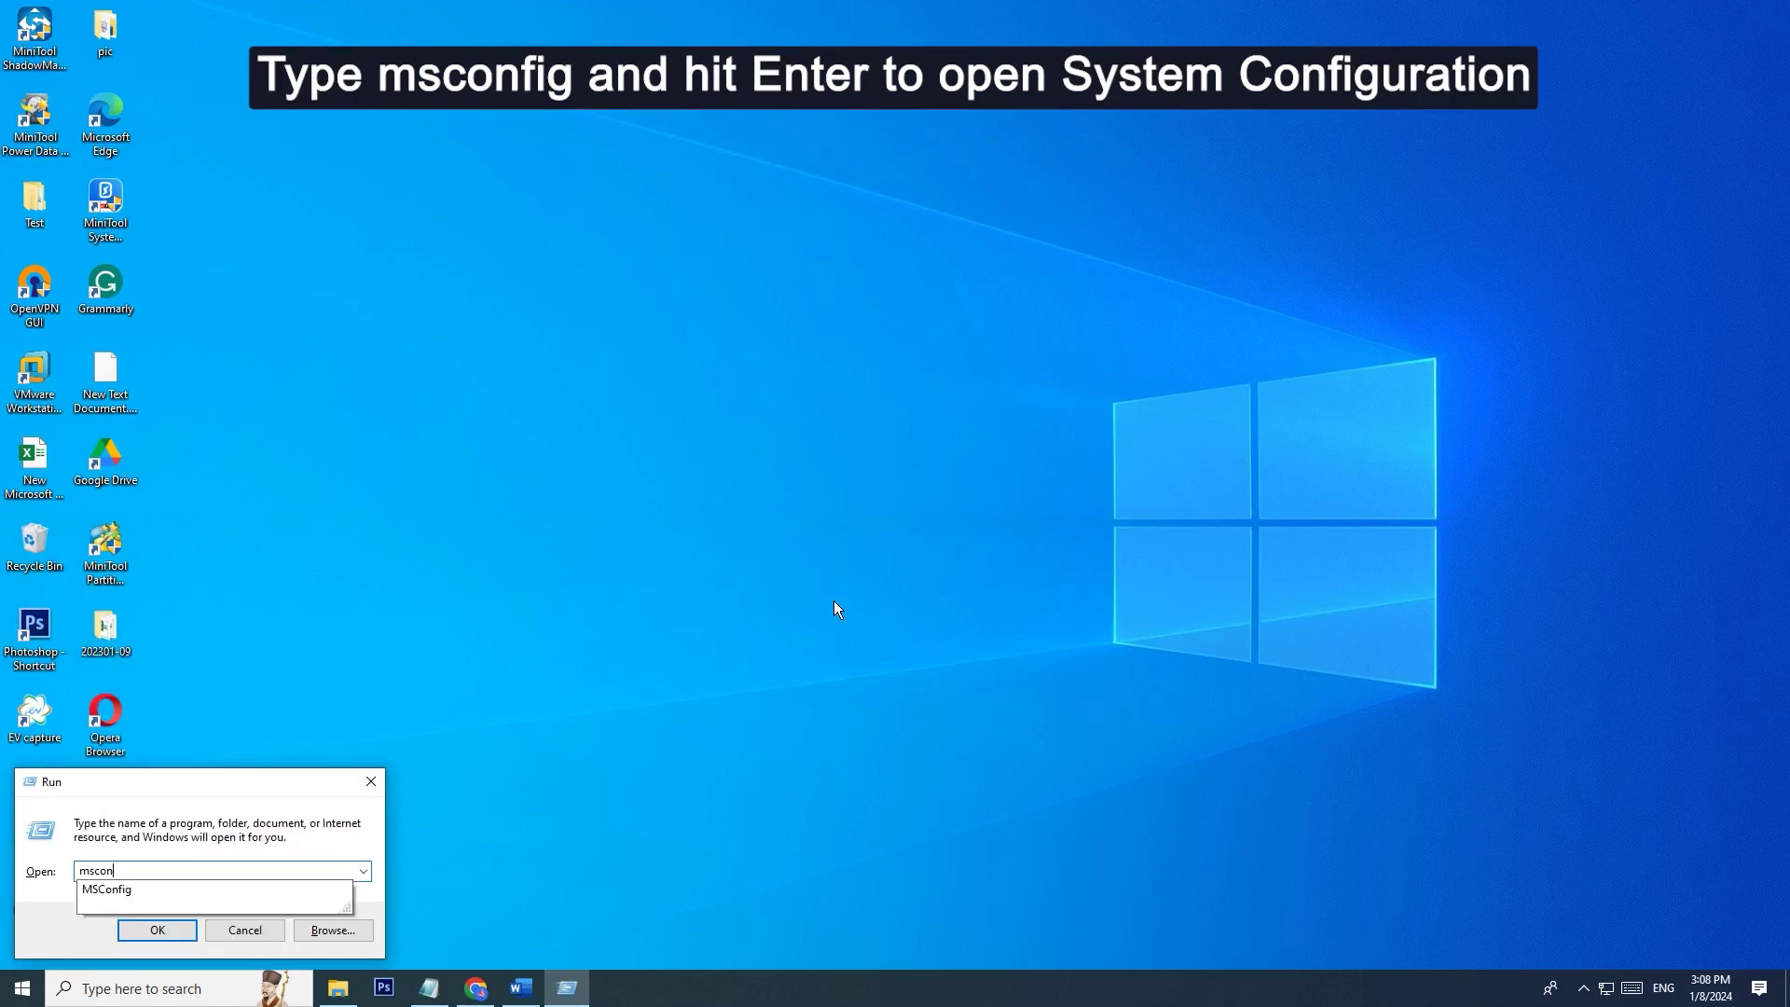
type("fig")
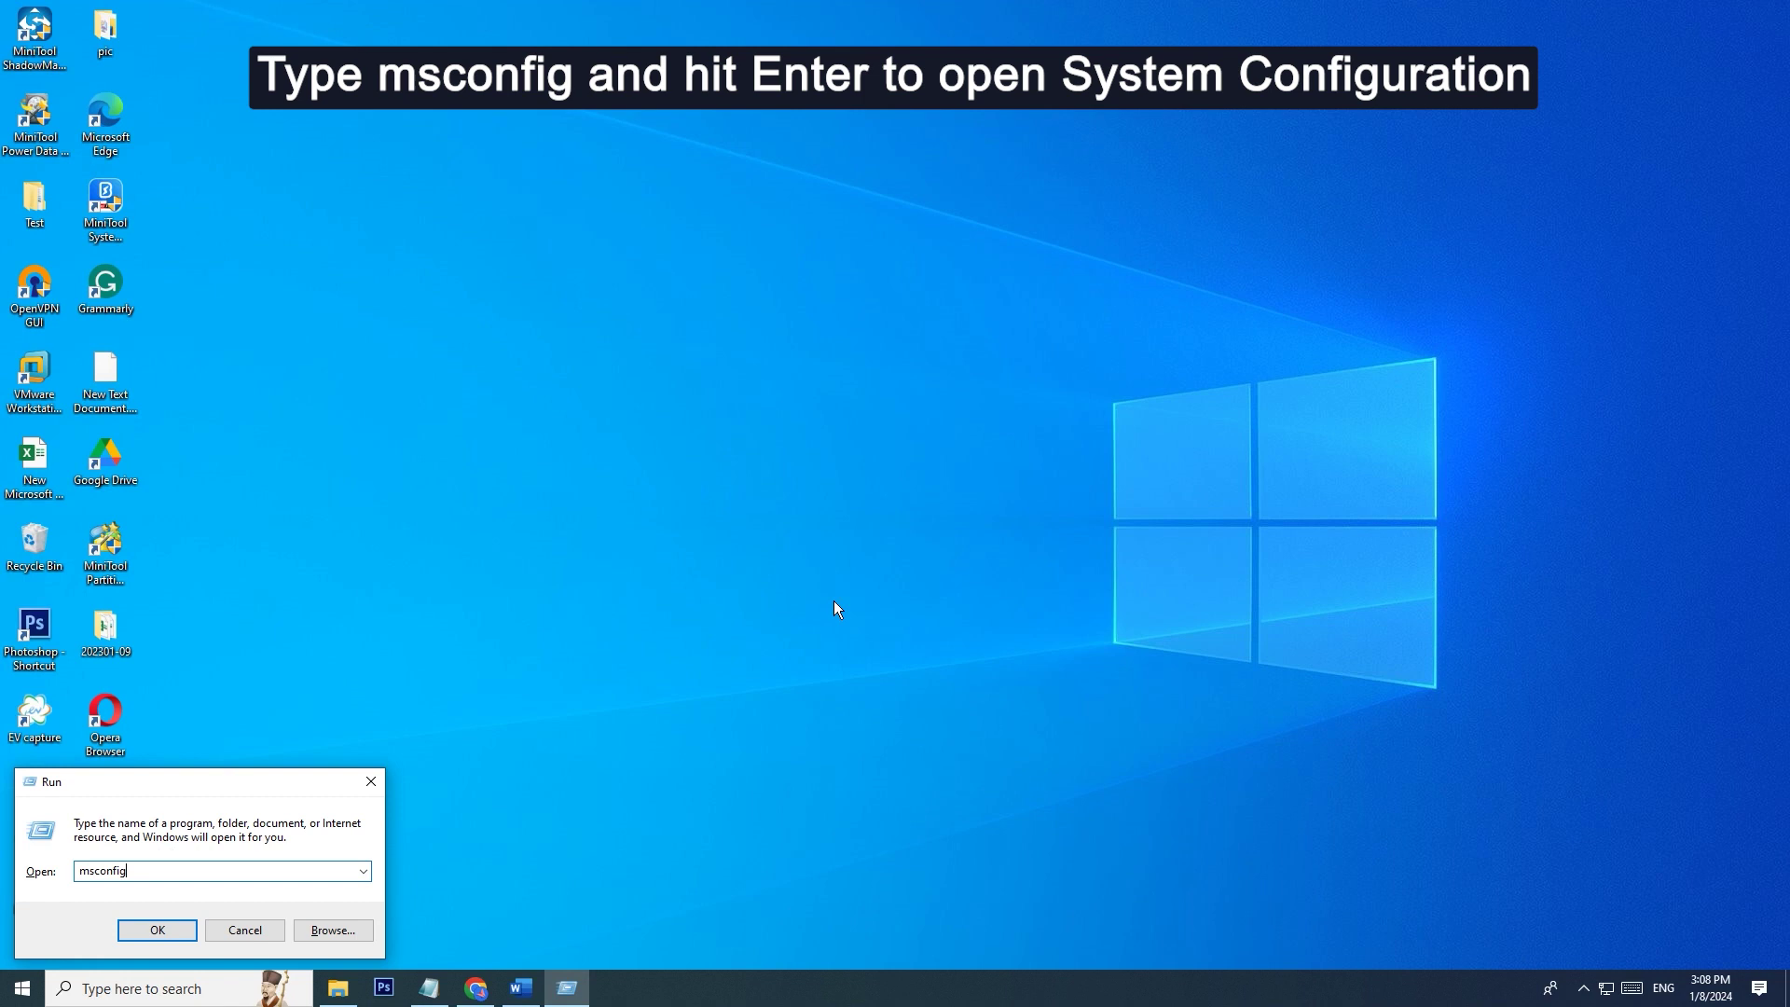
key("Return")
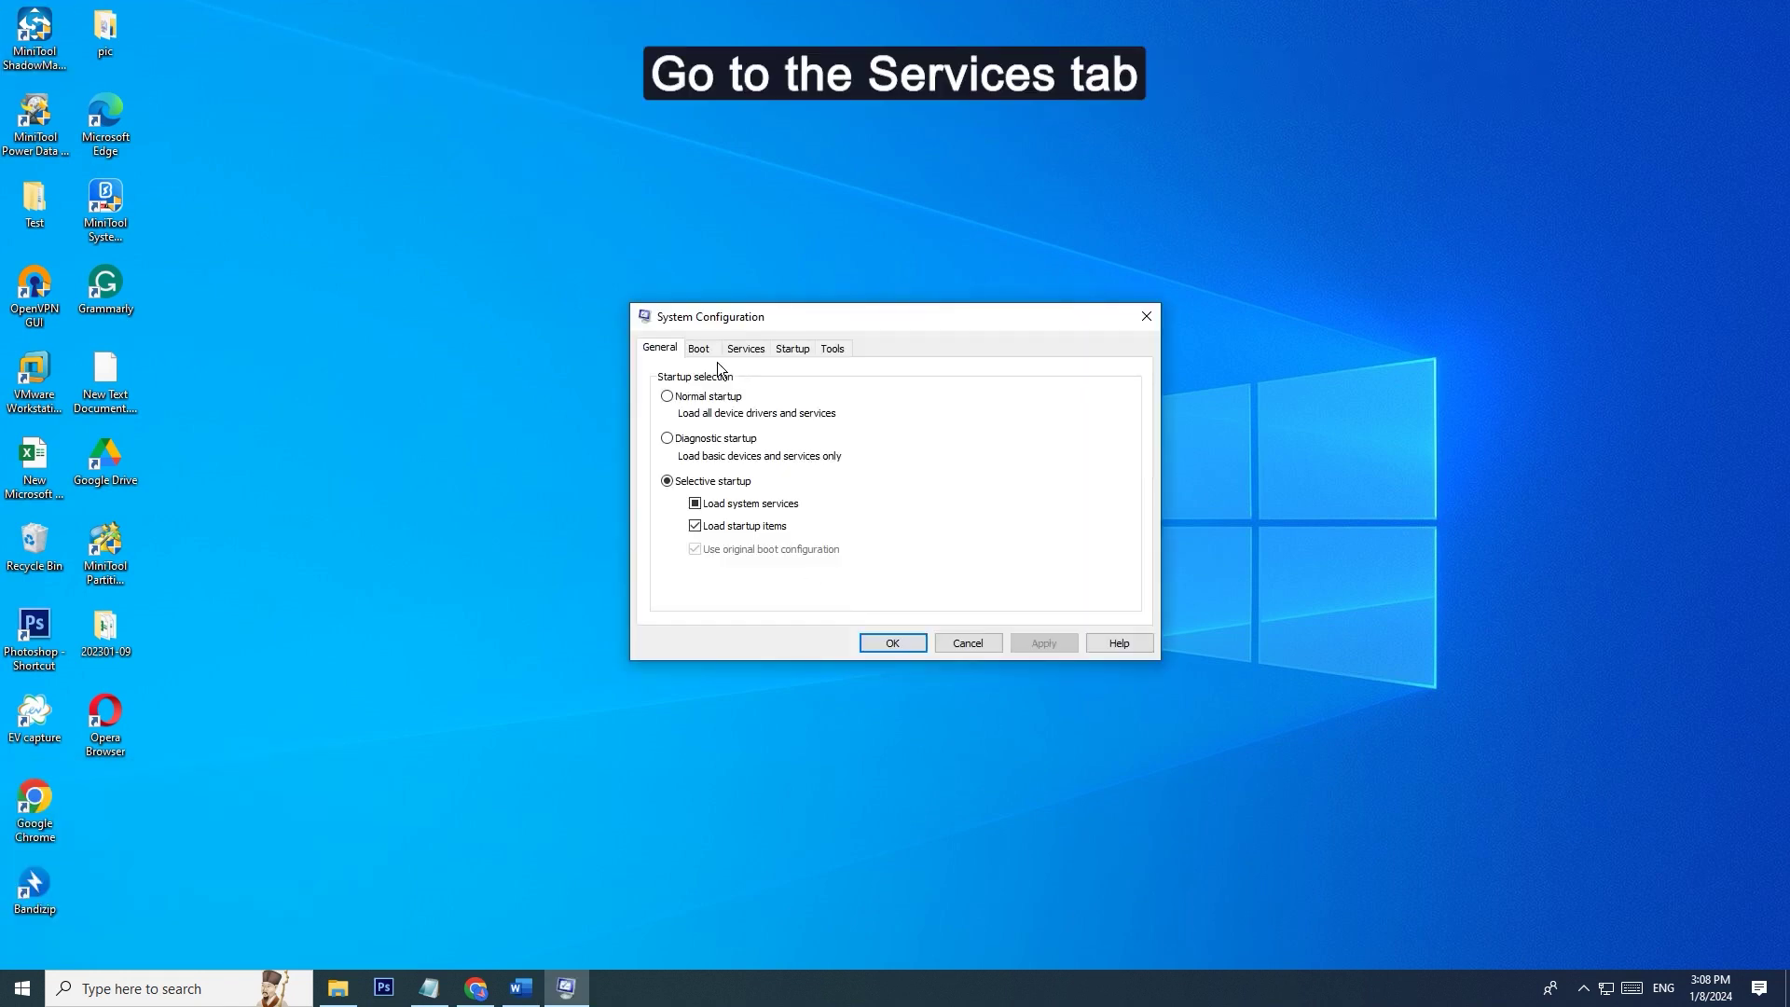
Hide Microsoft services, disable the rest, and show Task Manager startup items, selecting Realtek HD Audio
left_click(746, 349)
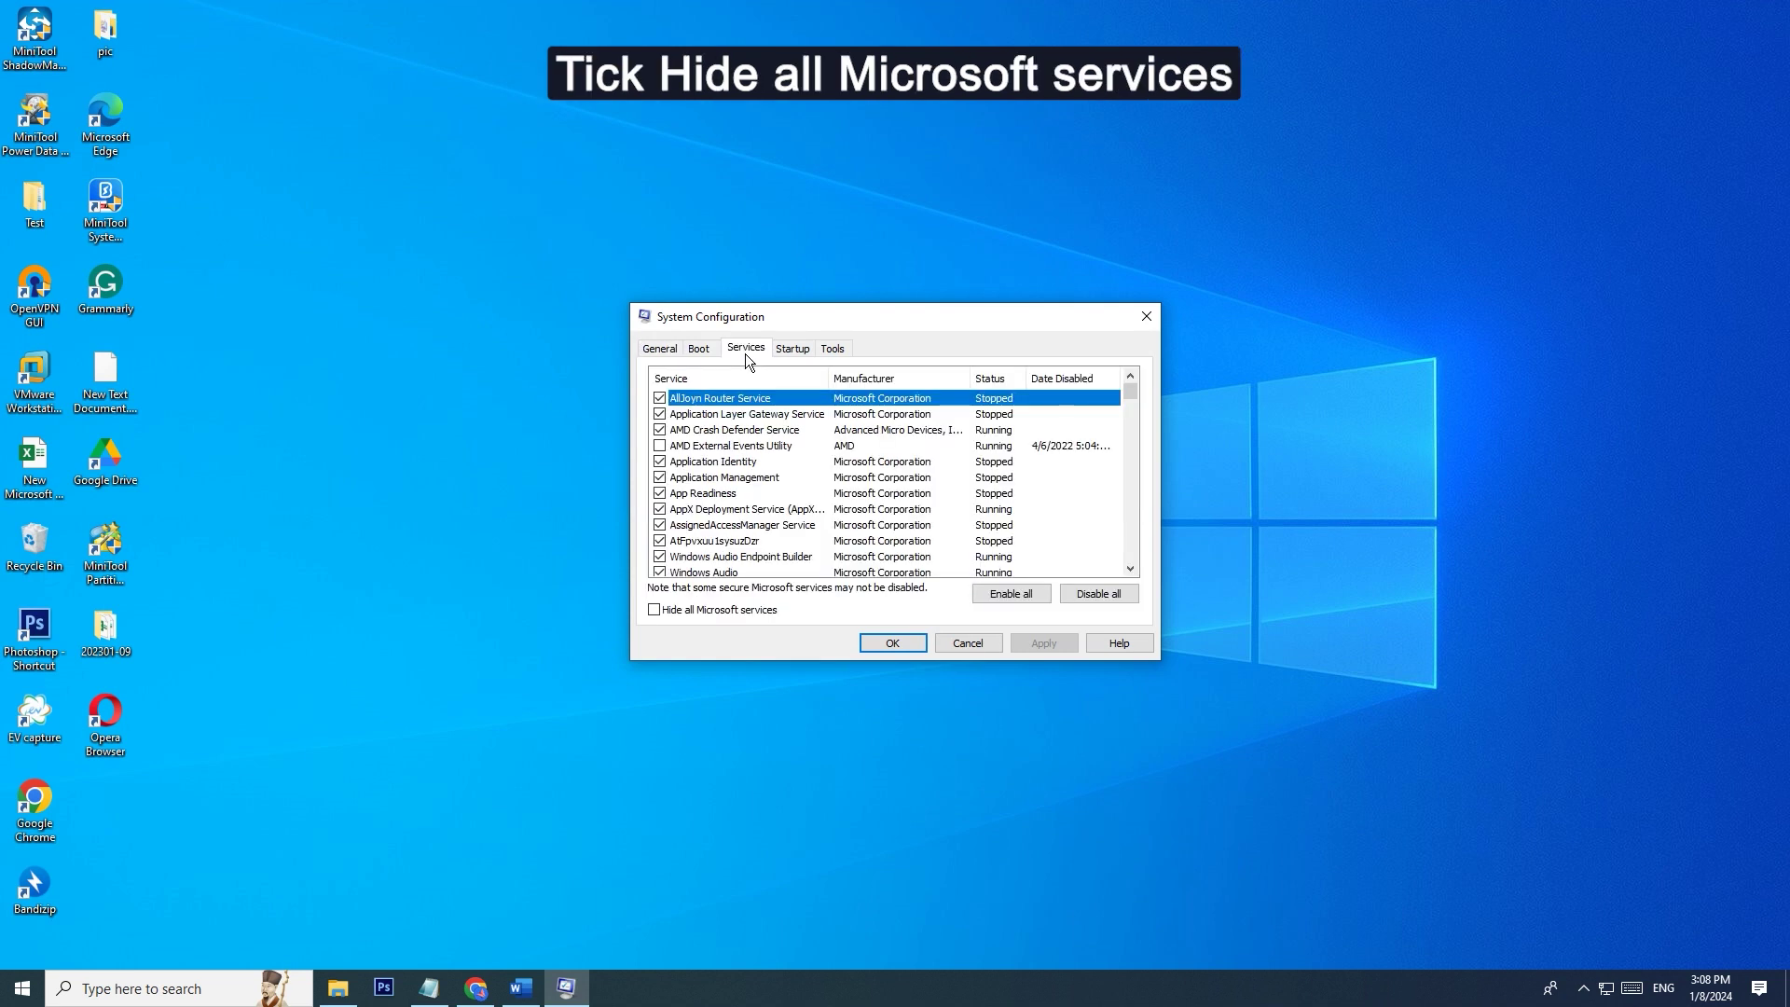
left_click(655, 611)
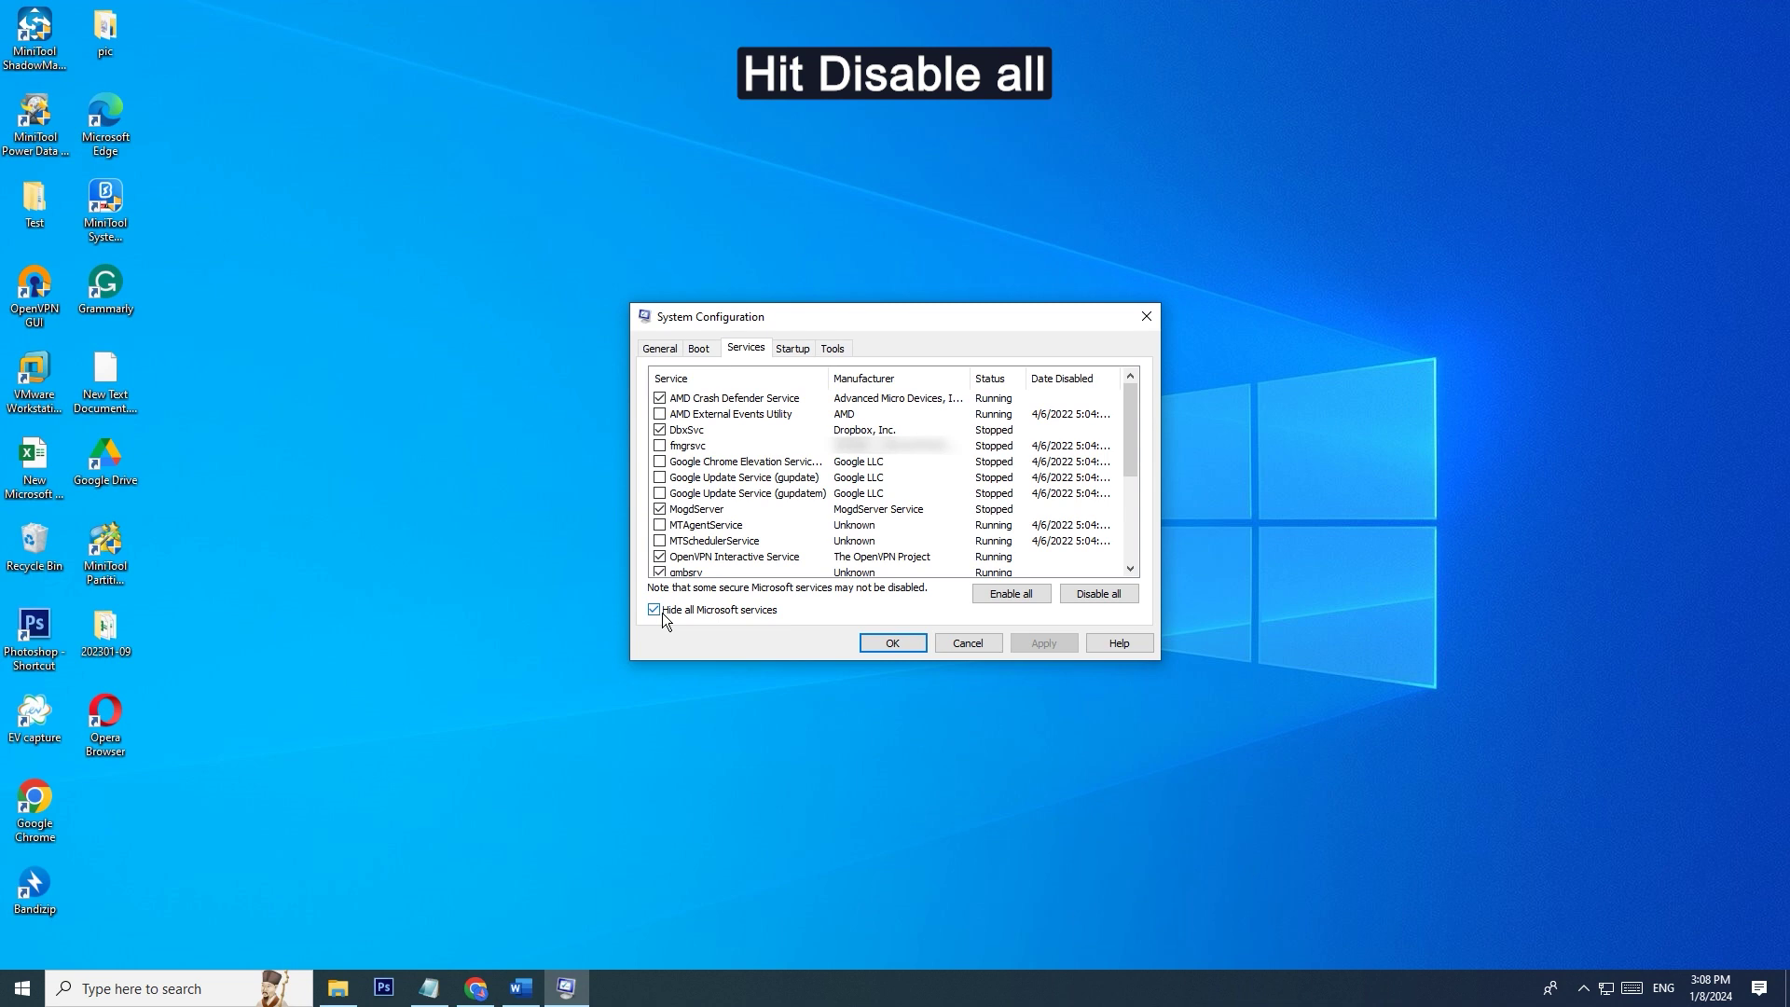
left_click(1089, 592)
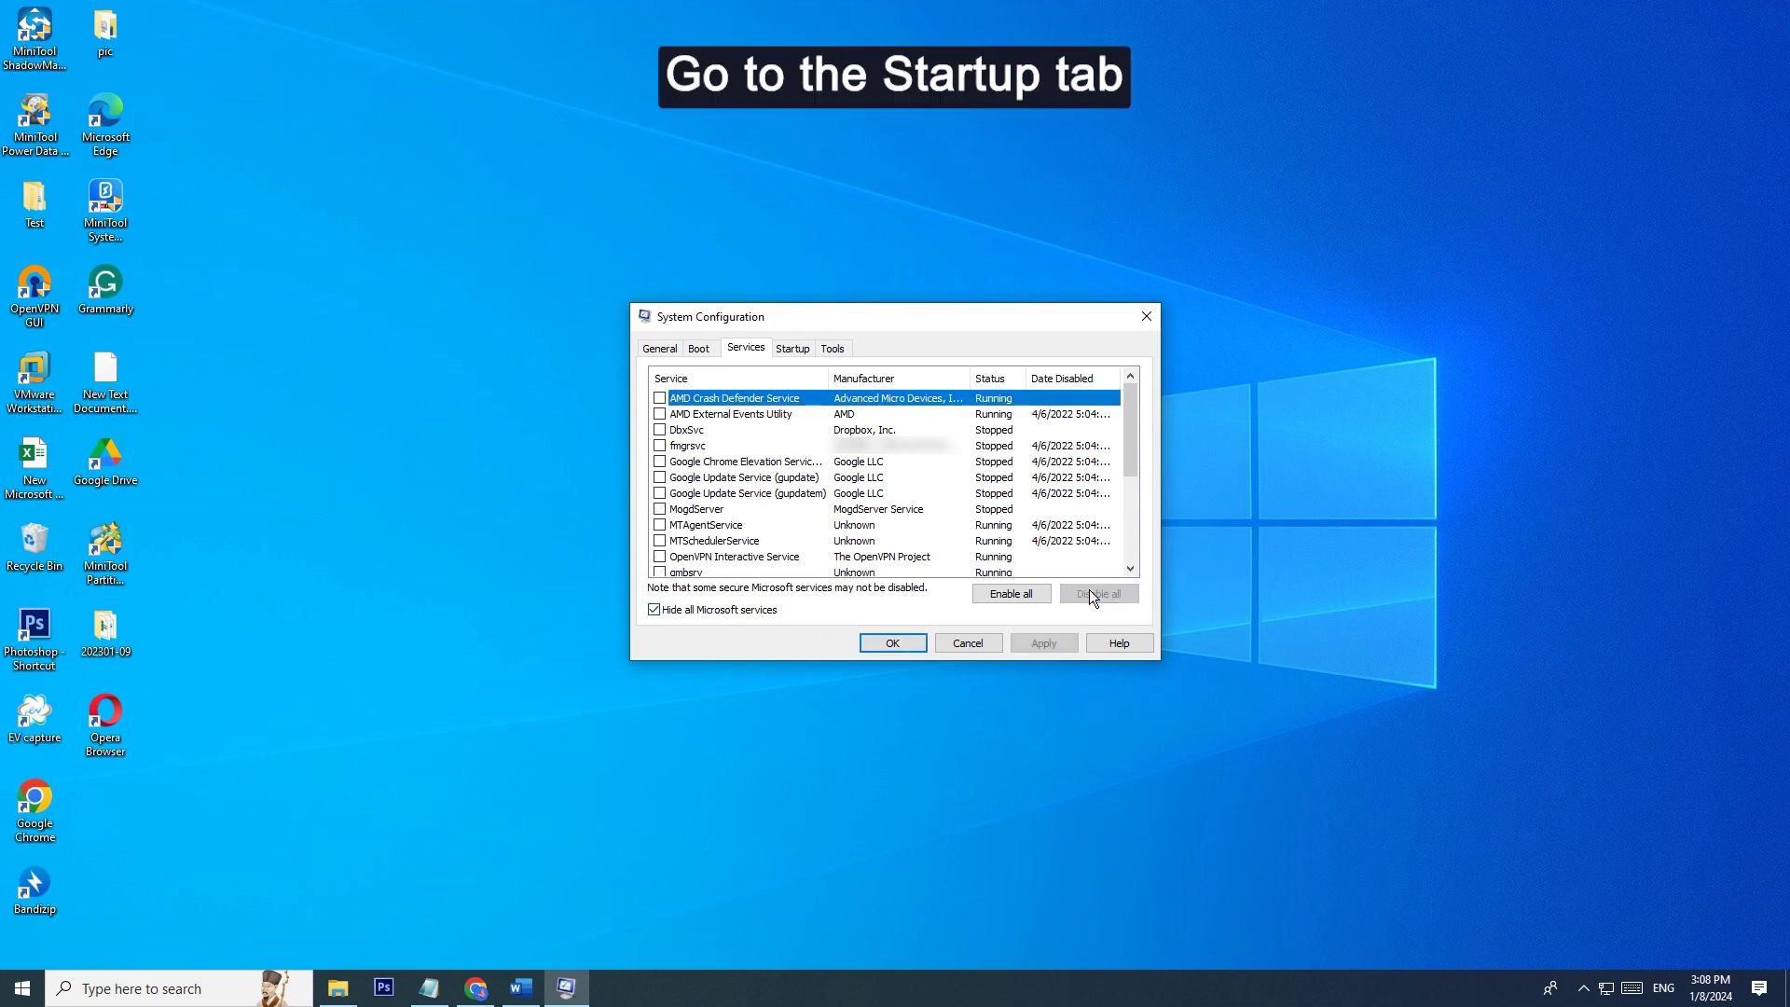
left_click(796, 348)
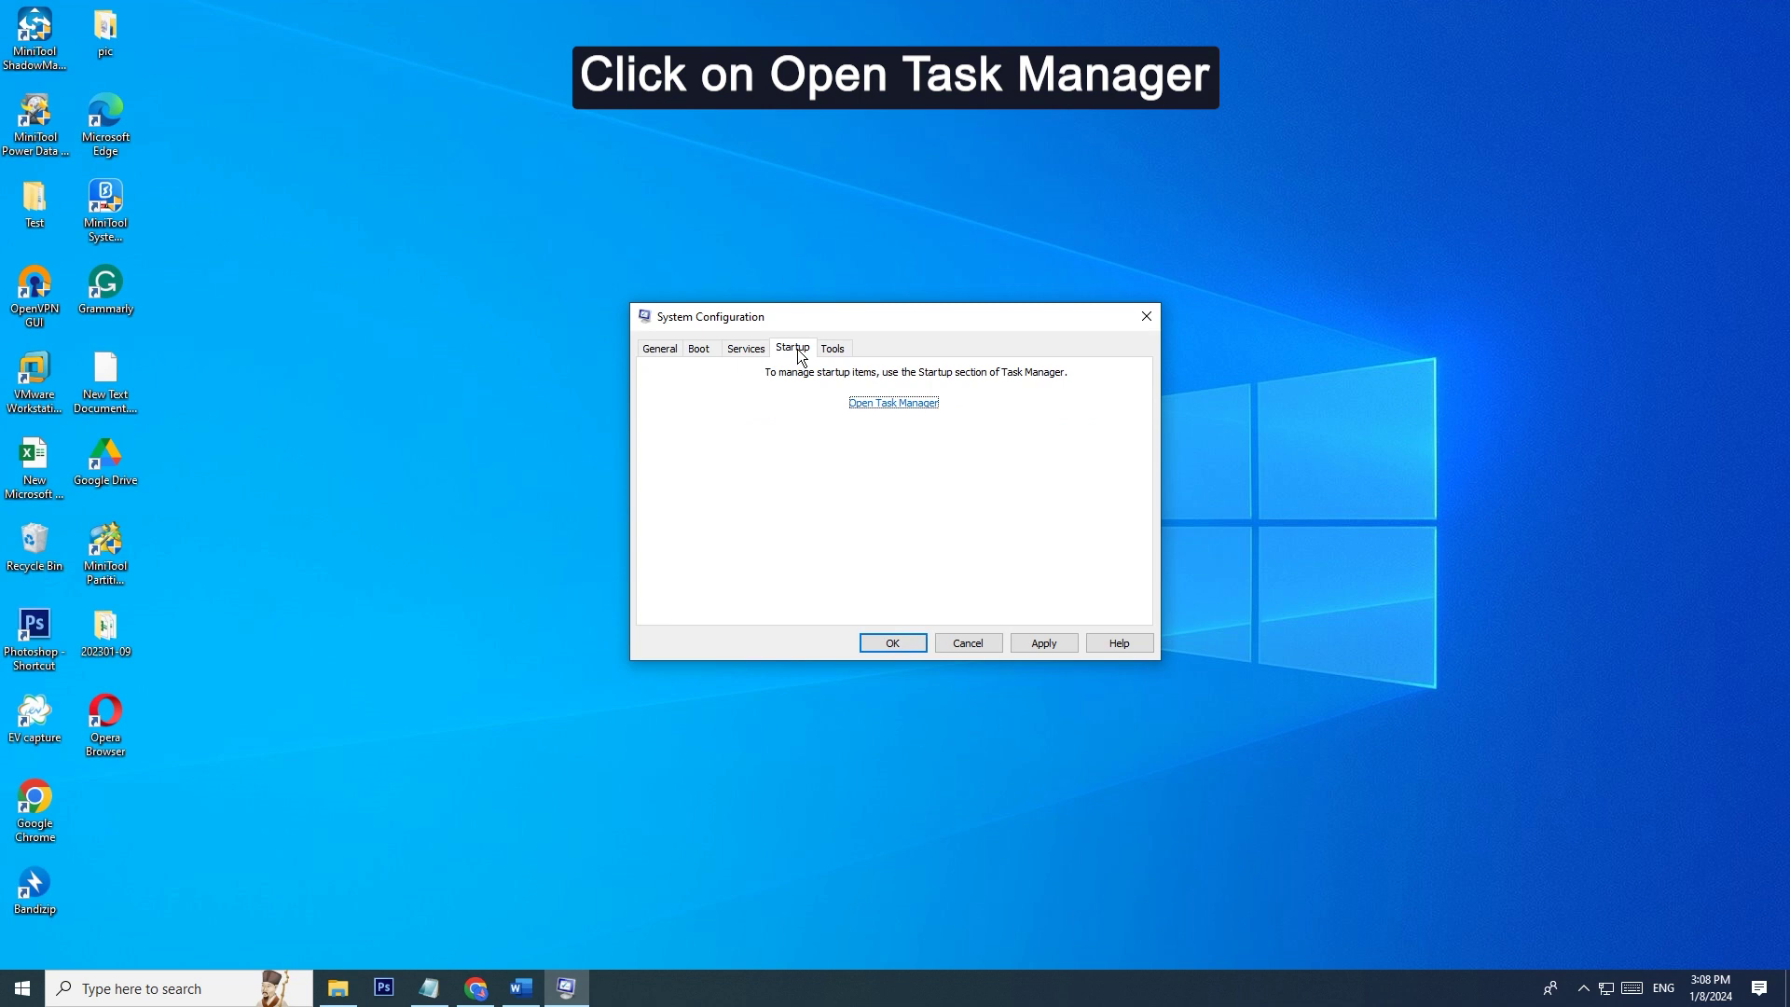
left_click(913, 415)
scroll(833, 672, "down", 1)
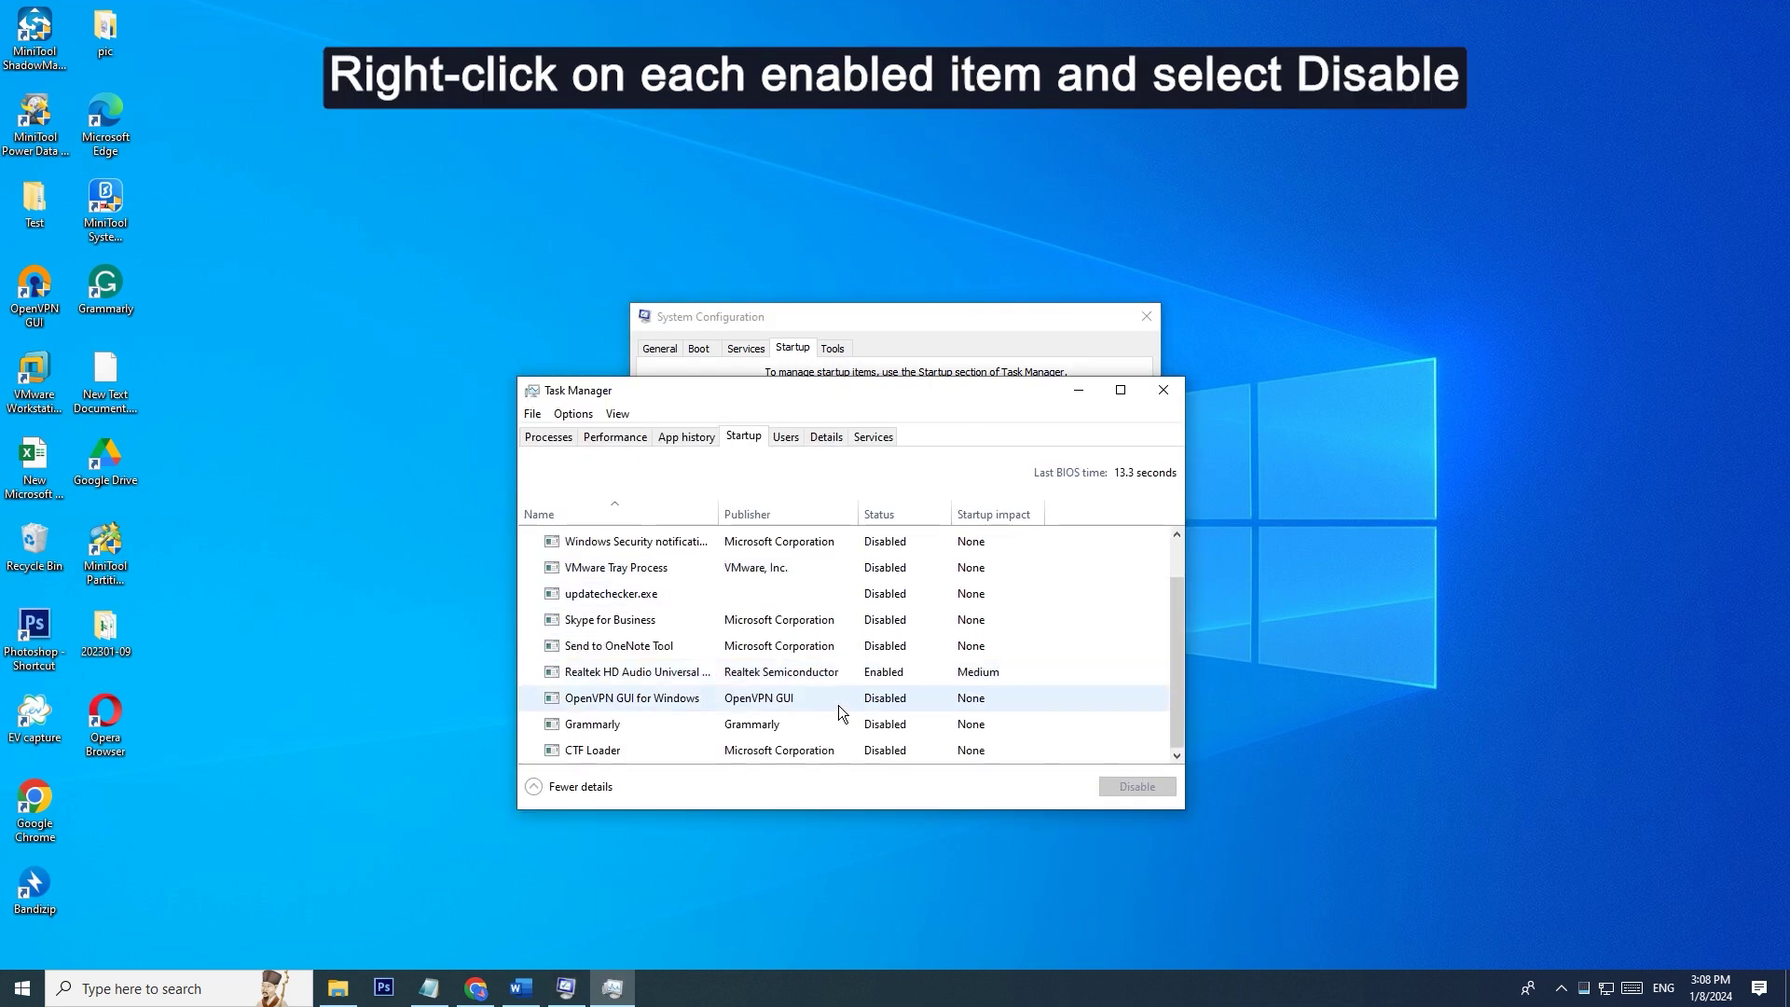
right_click(831, 671)
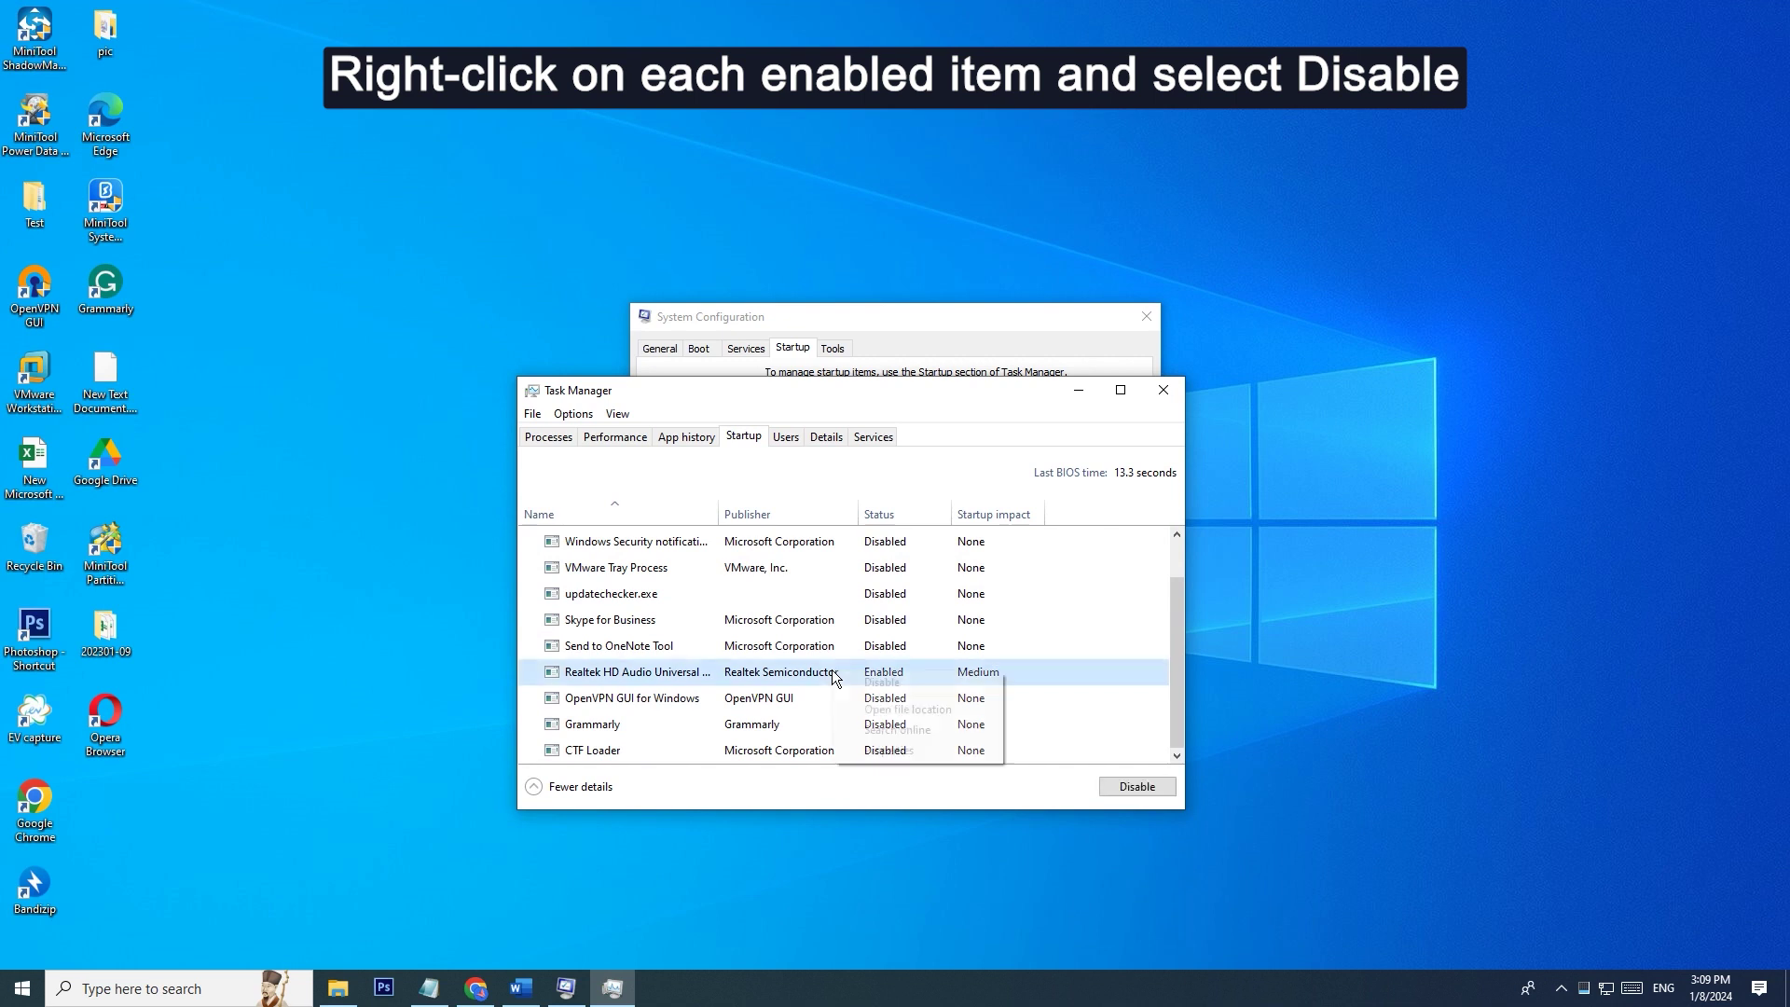
Disable Realtek HD Audio at startup, then apply the service changes and confirm with OK
left_click(854, 675)
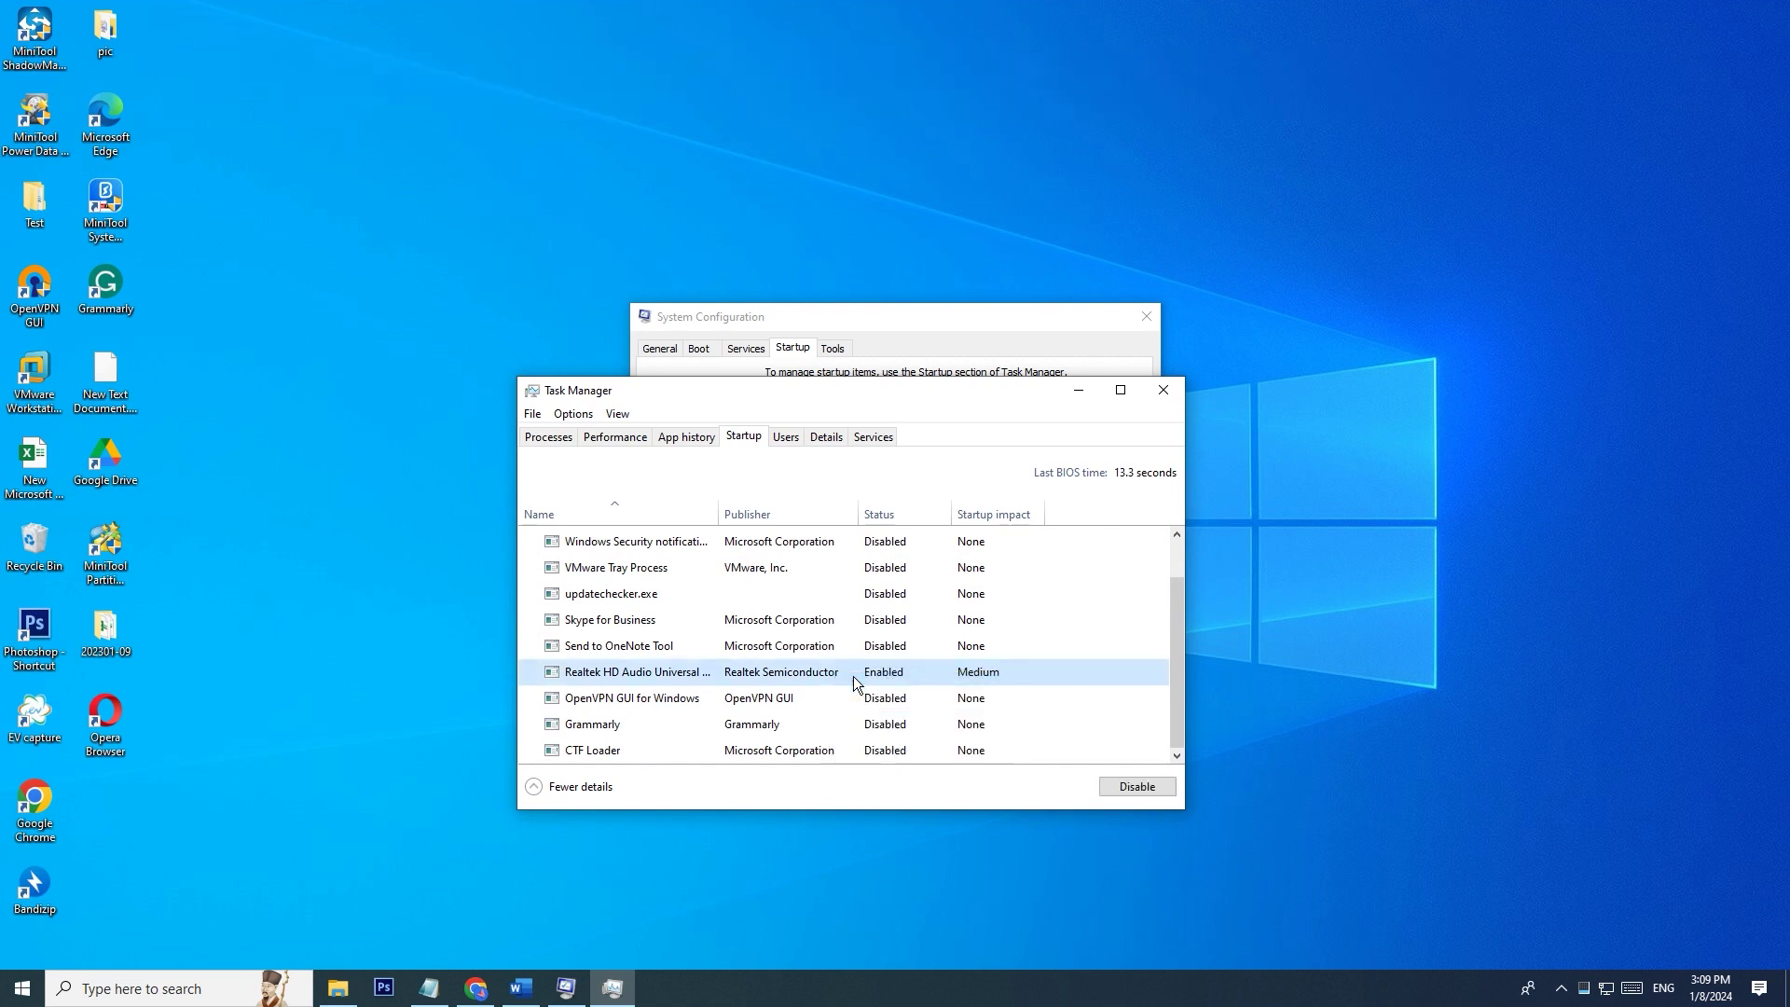
left_click(1170, 387)
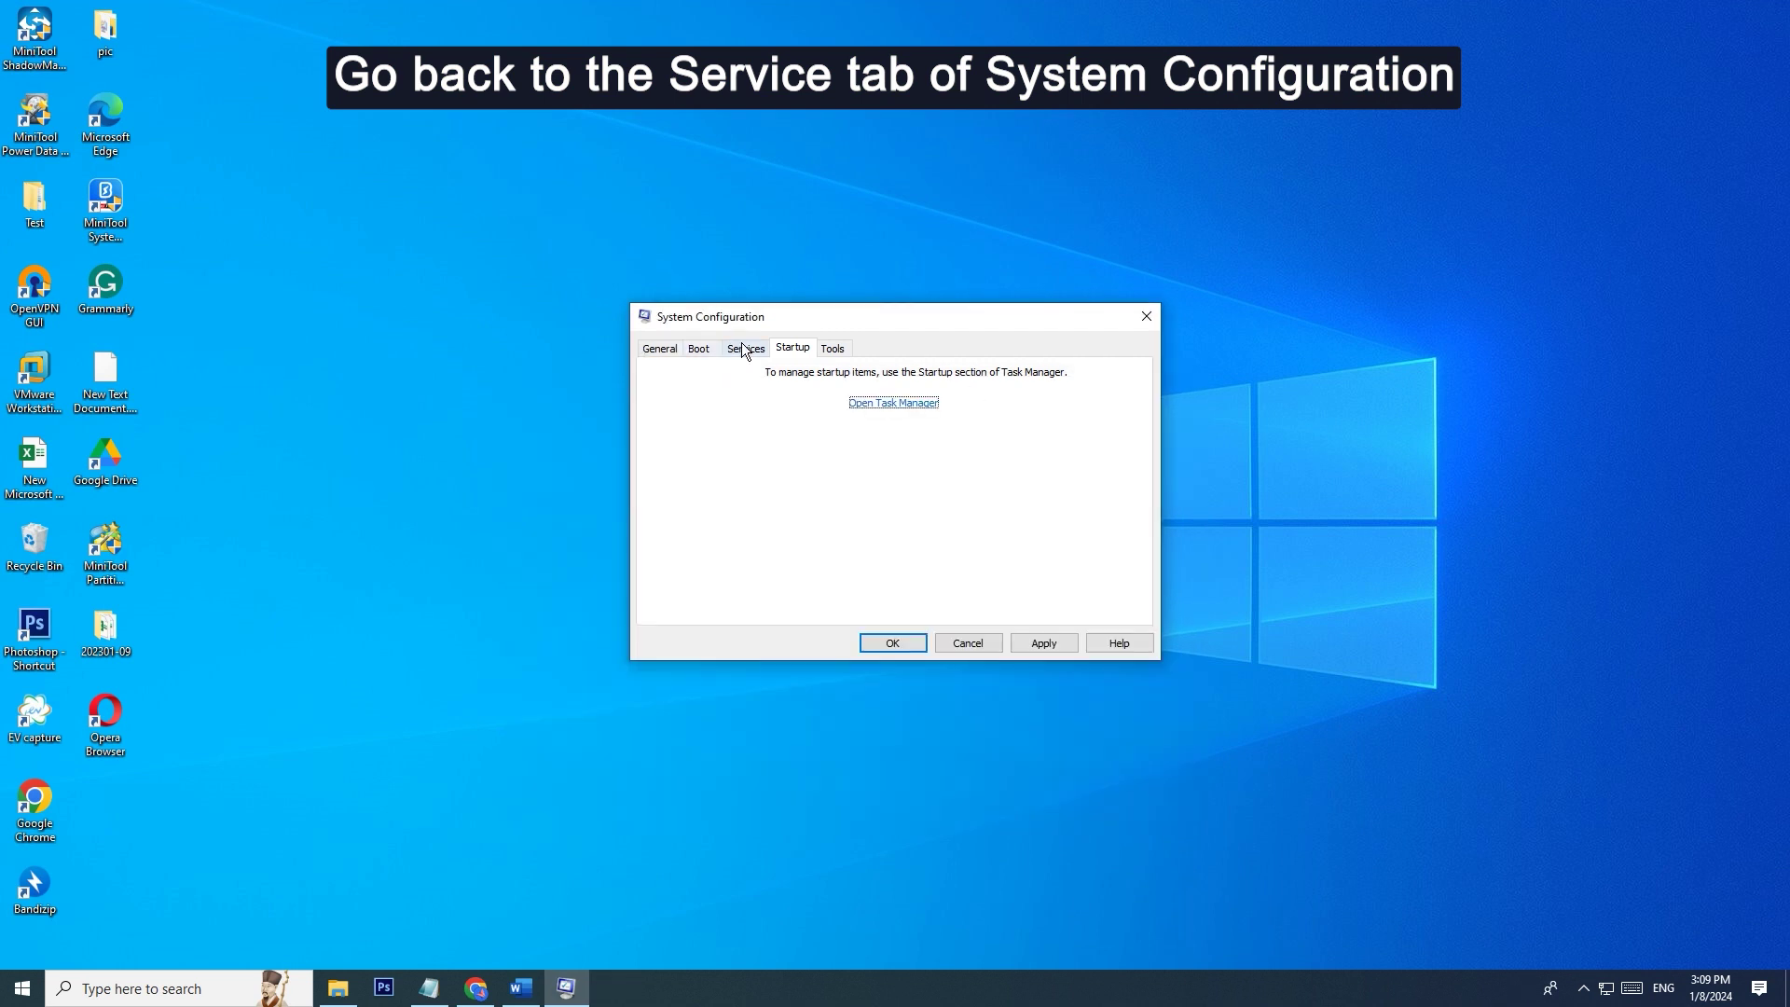
left_click(743, 350)
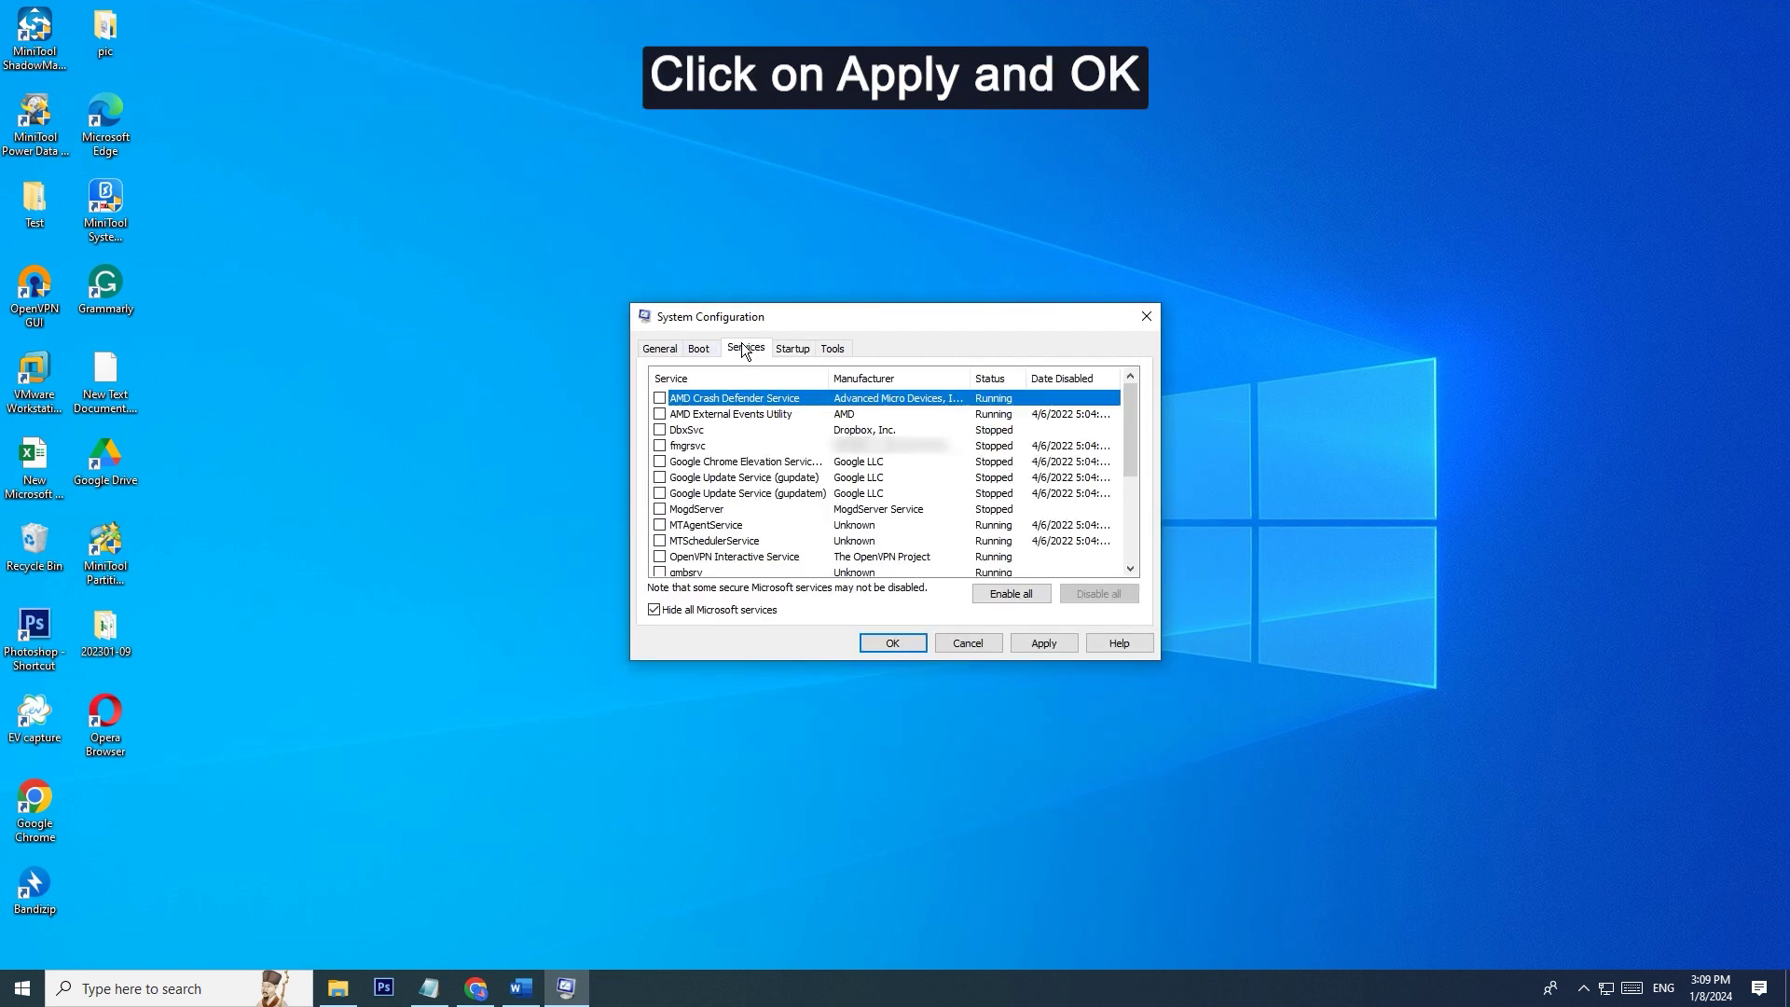
left_click(1056, 642)
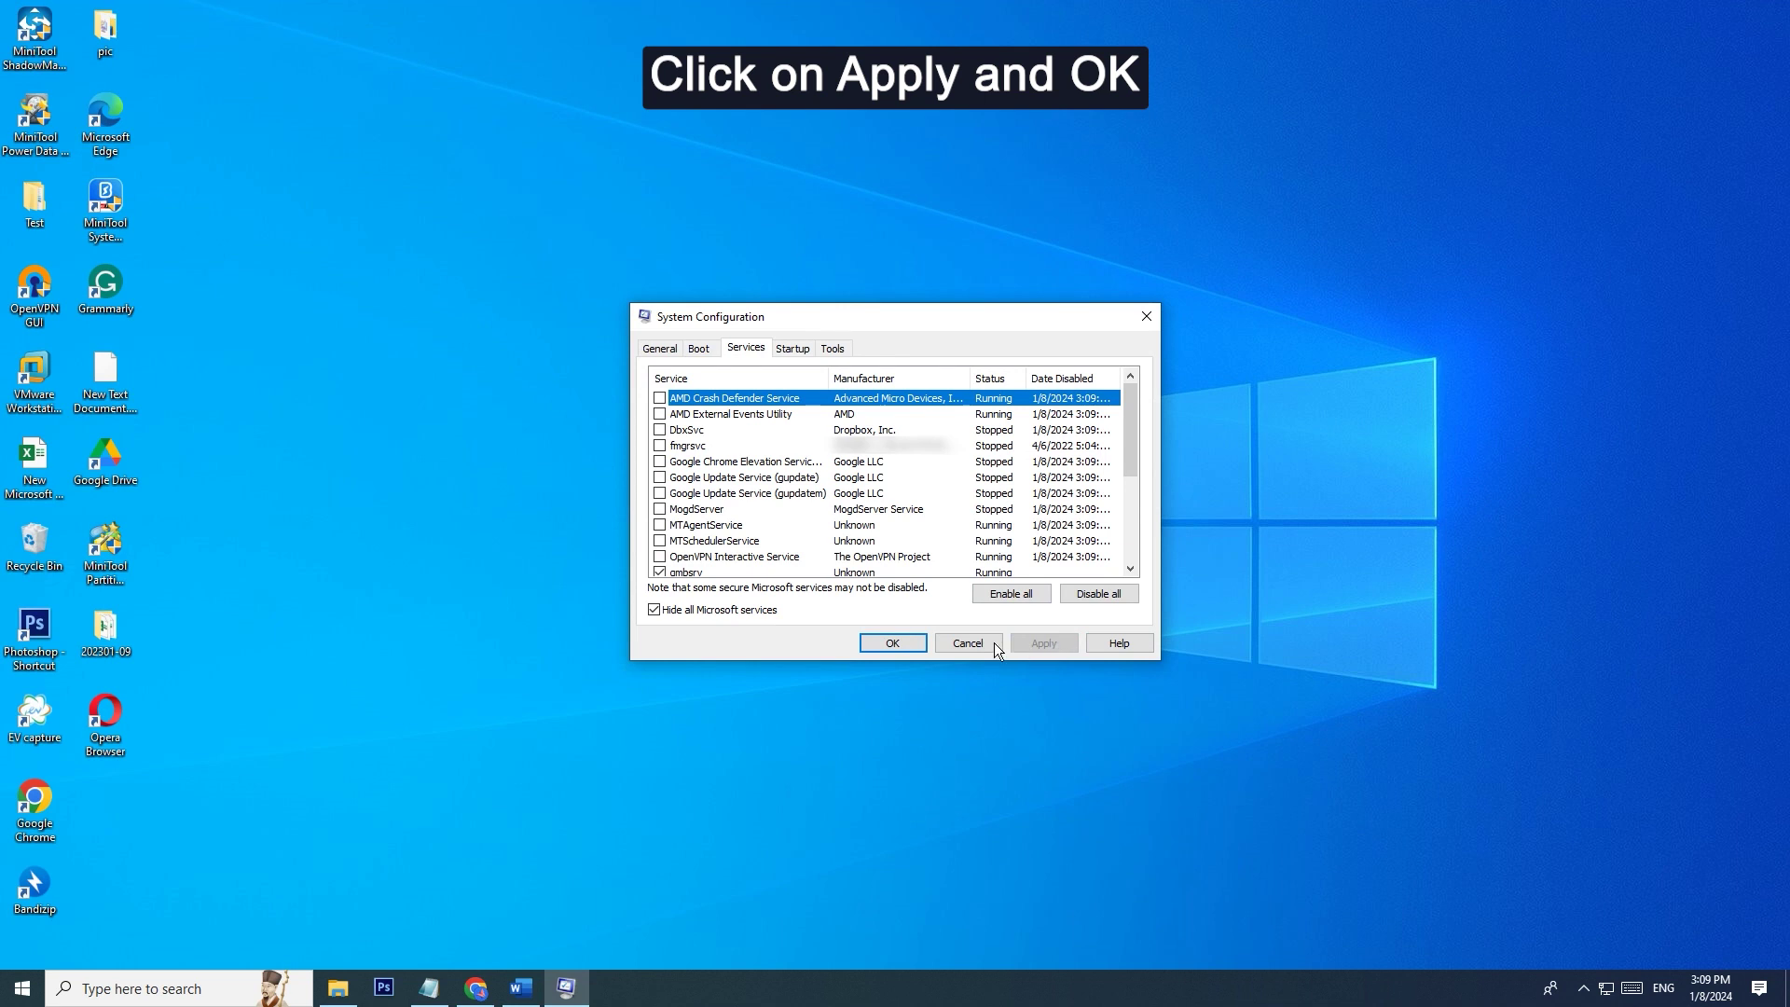
left_click(885, 641)
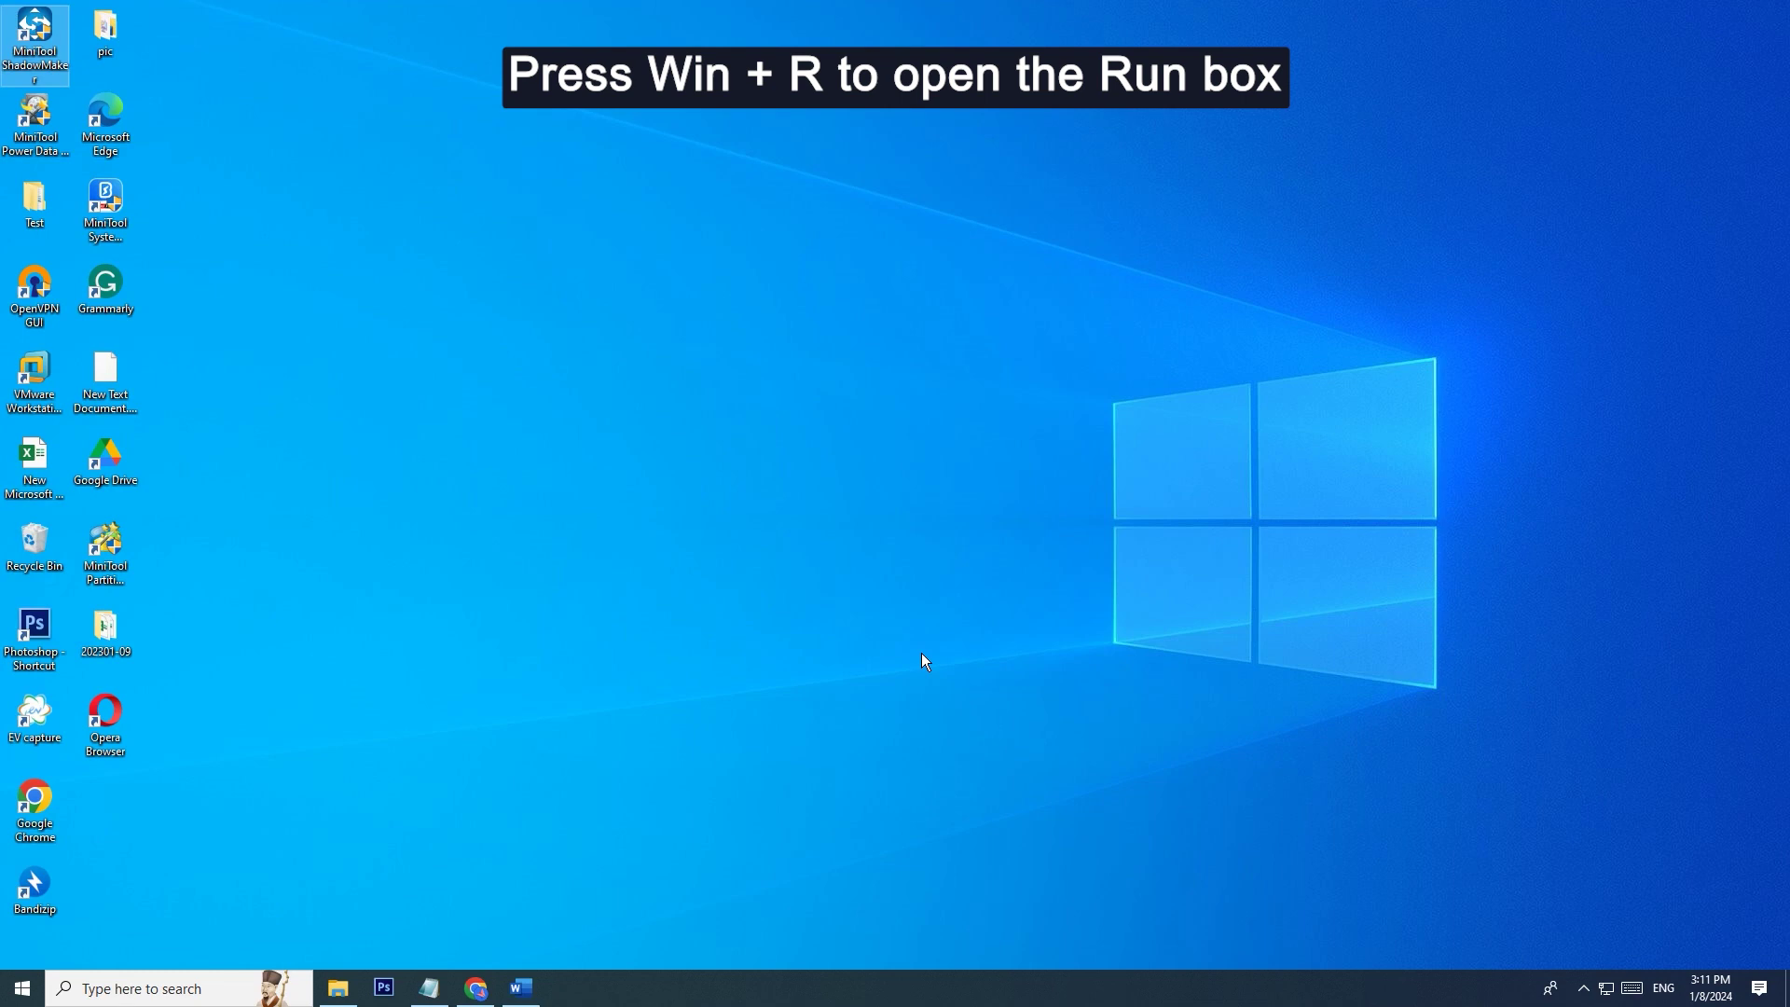
Run cleanmgr, choose drive (C:) and scan it for removable files
key("super+r")
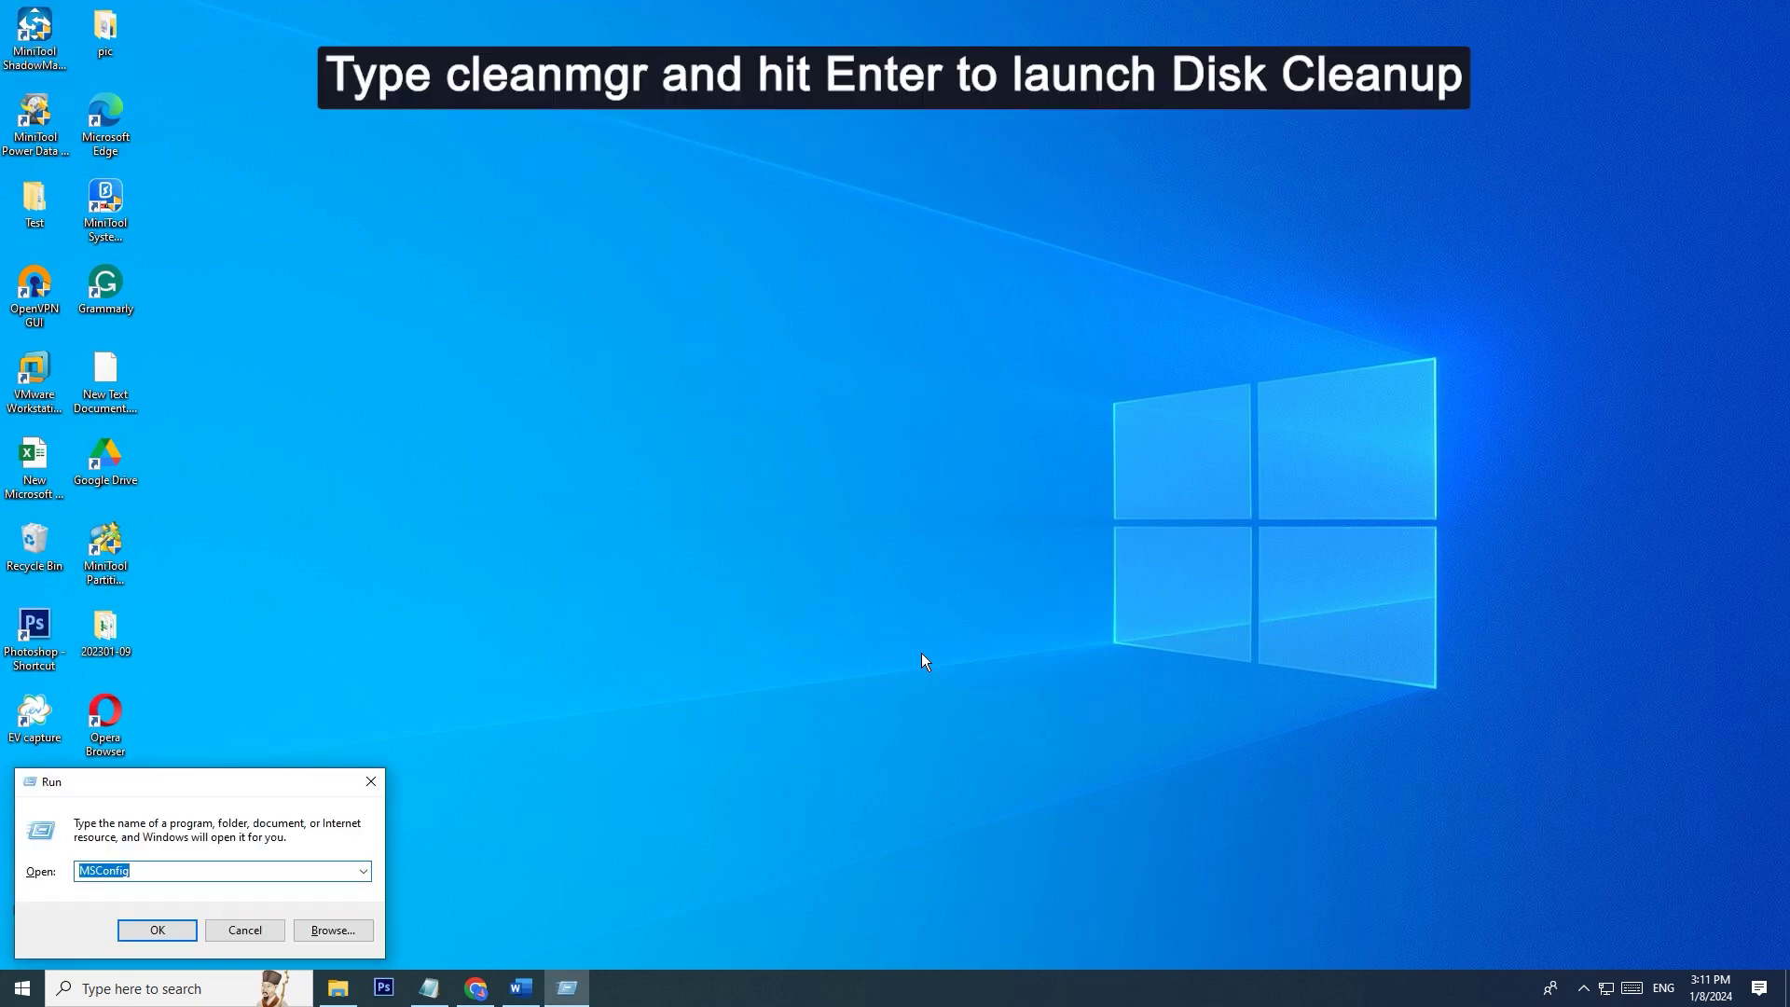
type("cl")
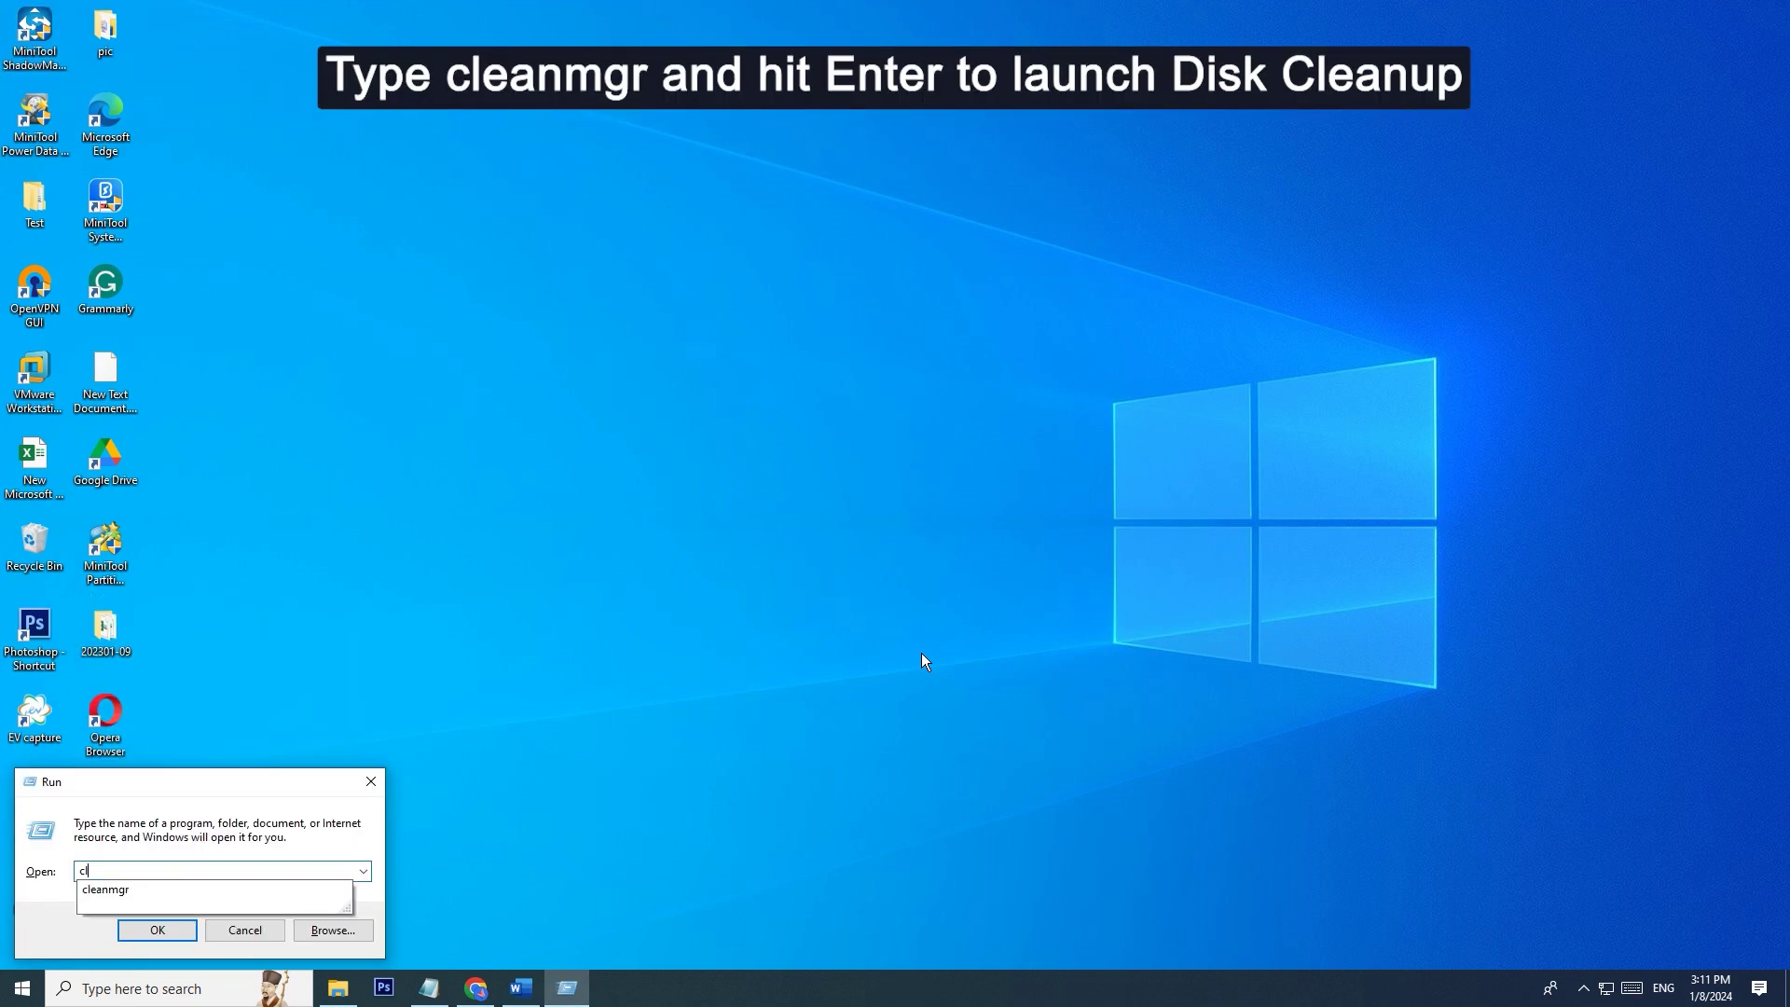
type("eanmgr")
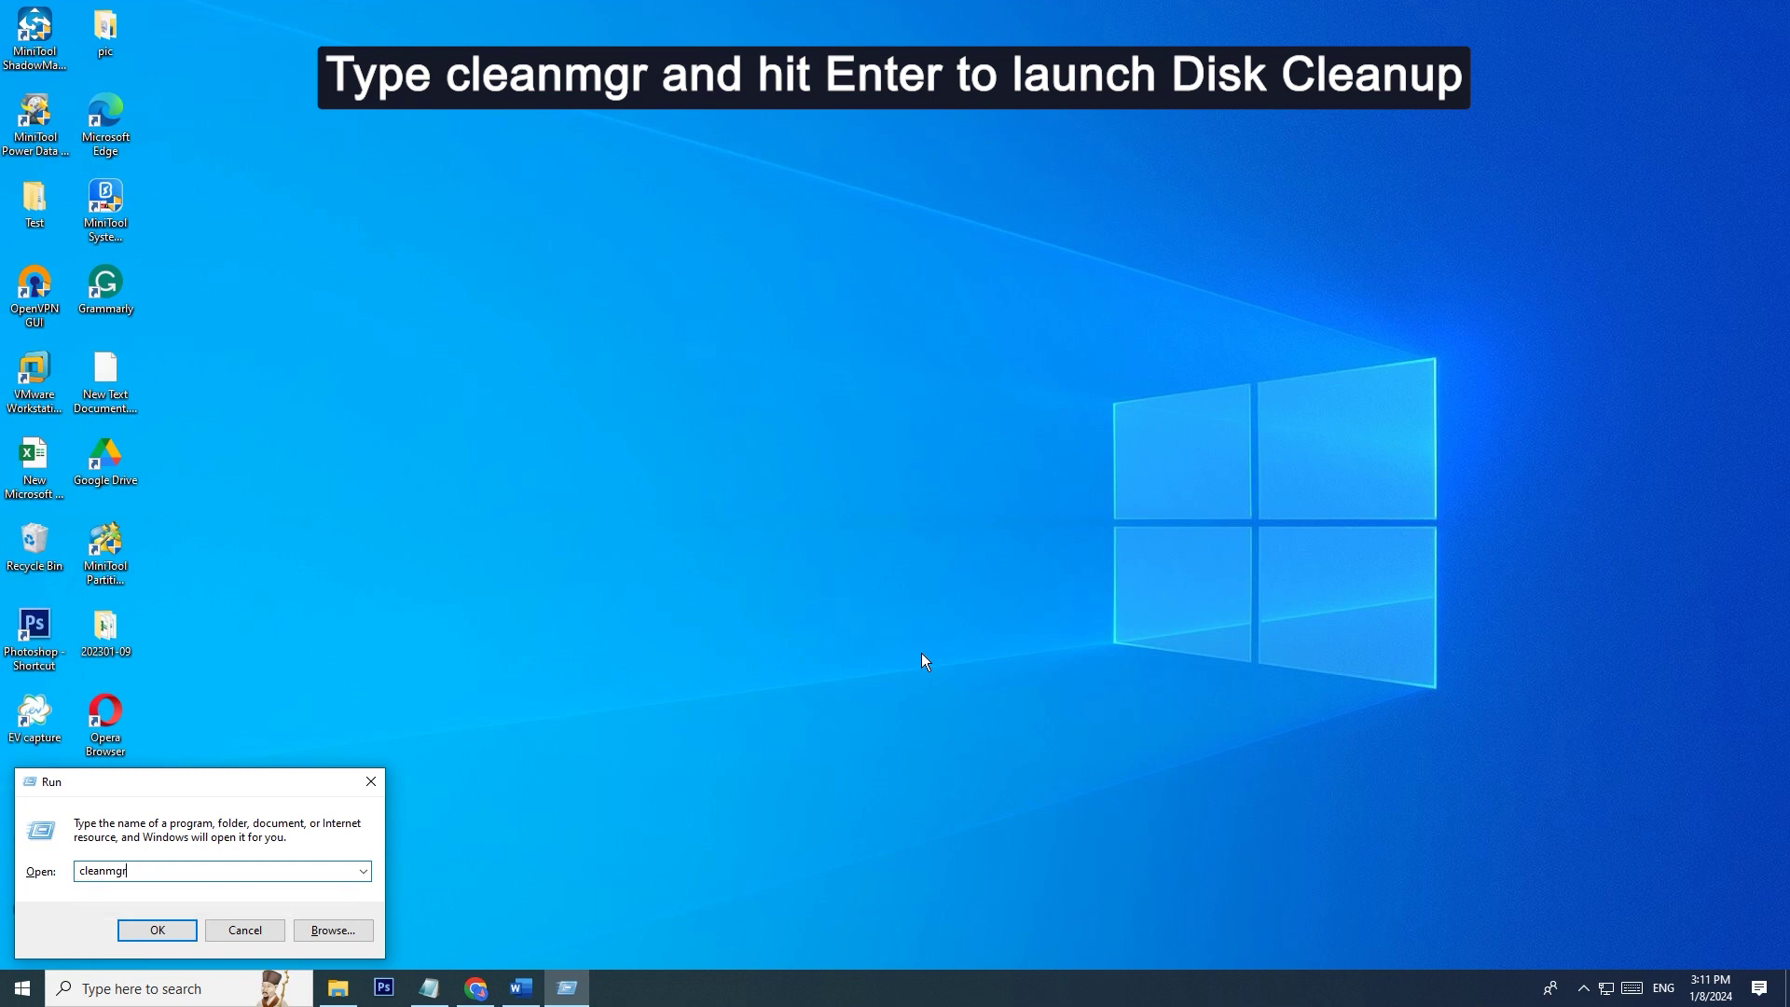
key("Return")
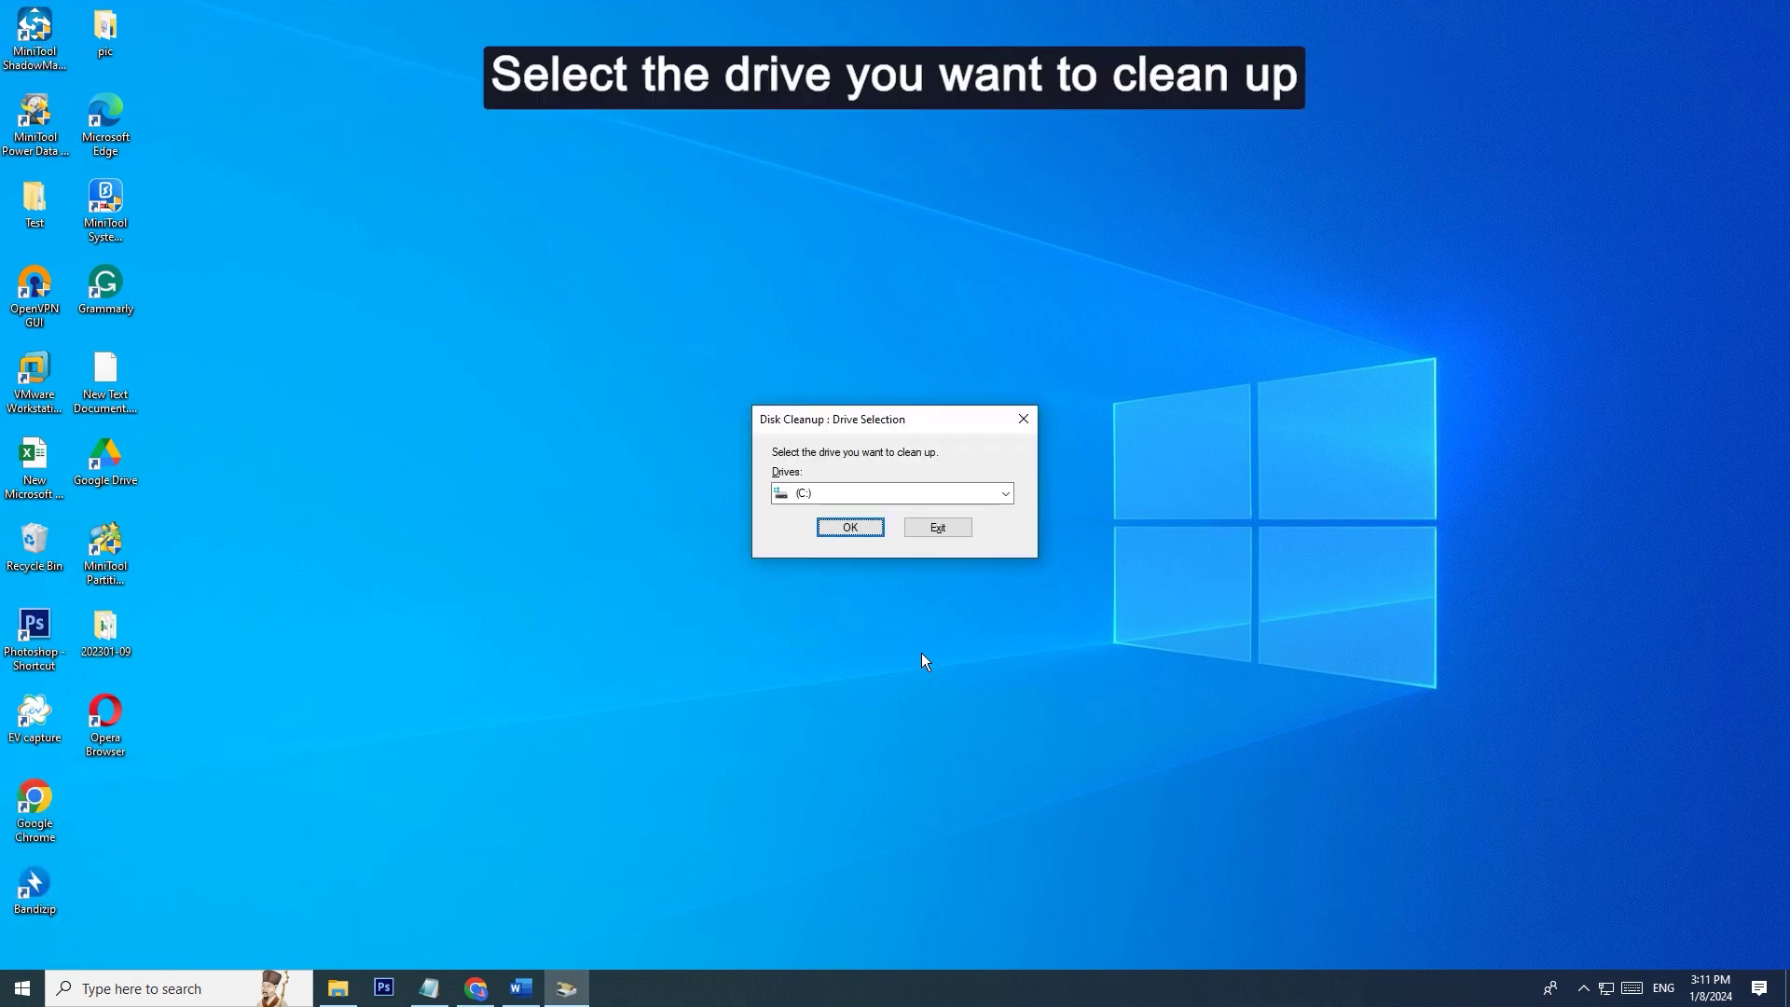
left_click(1006, 492)
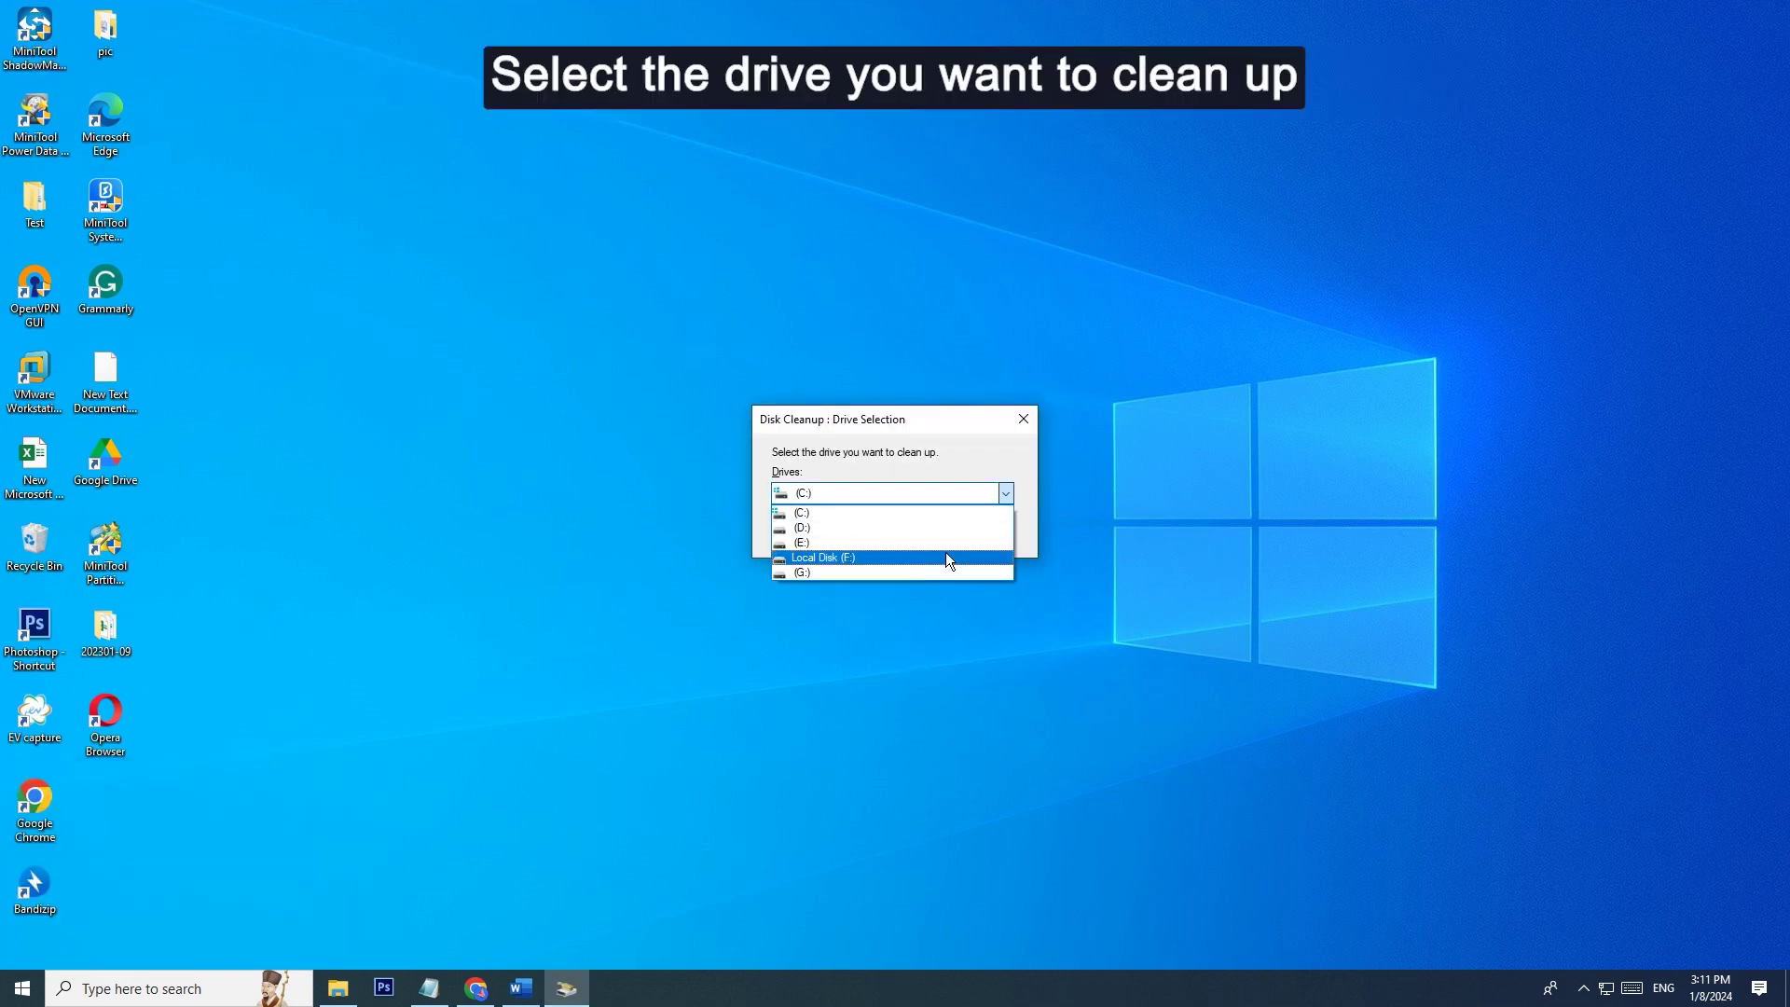
left_click(947, 512)
left_click(841, 530)
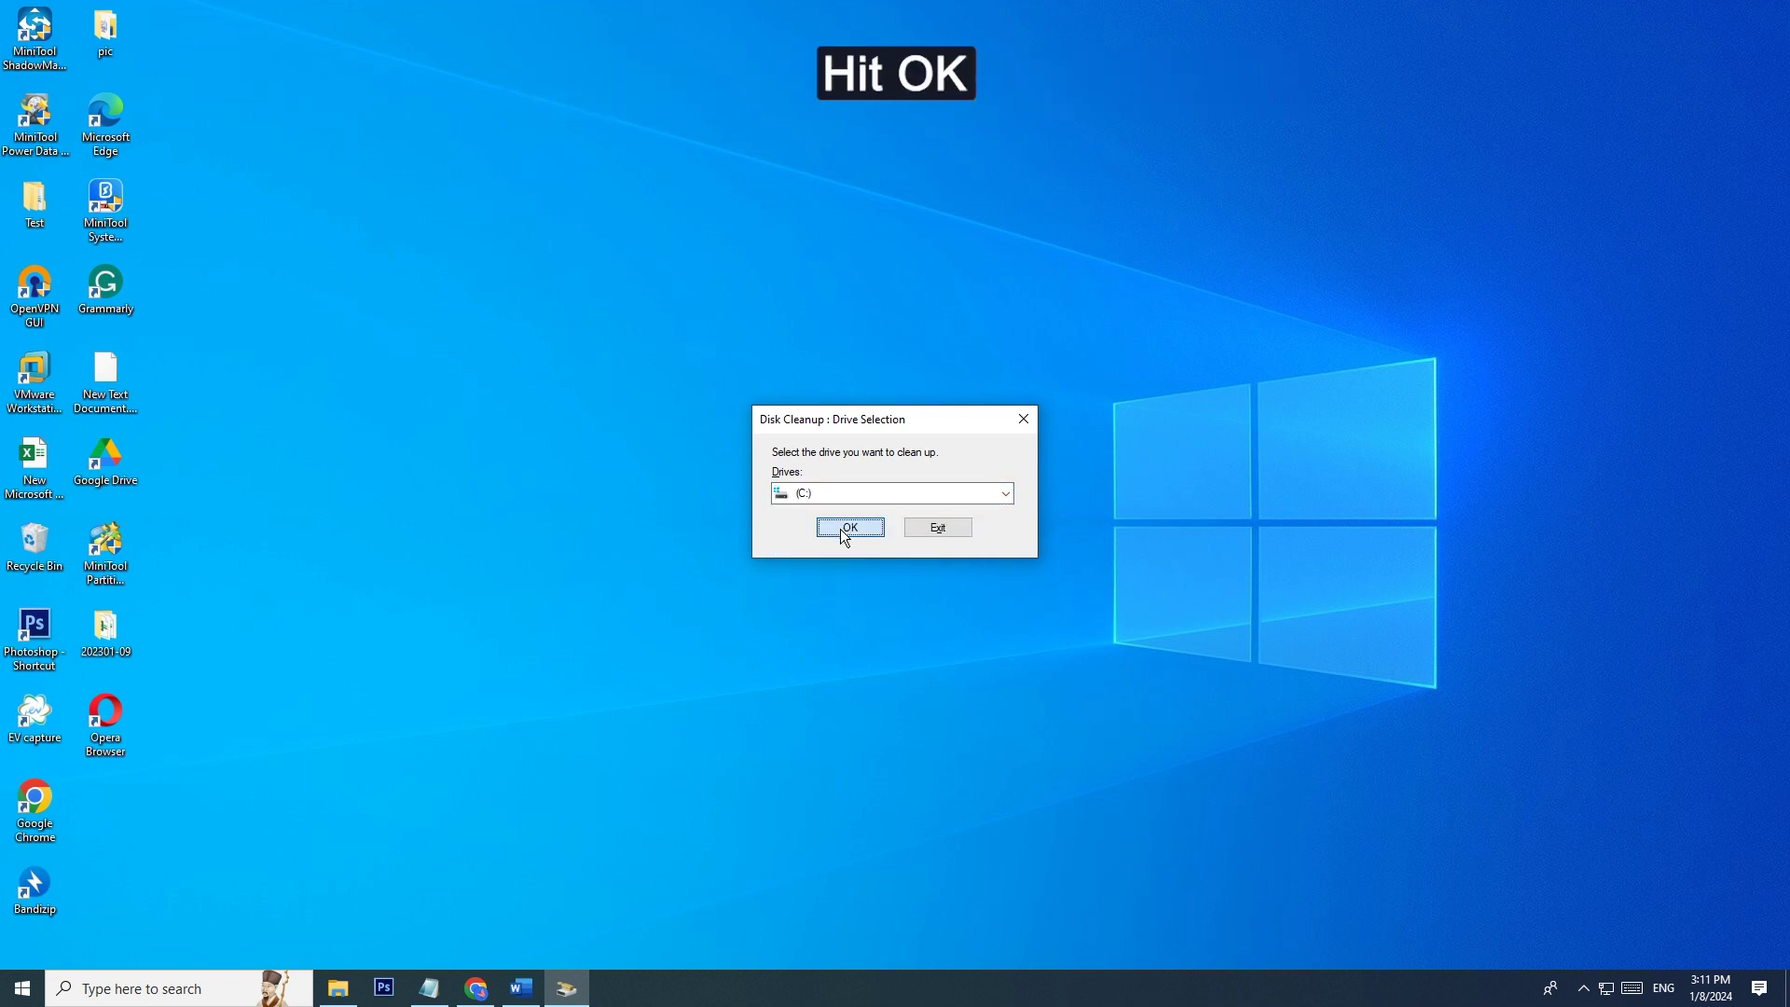
left_click(841, 530)
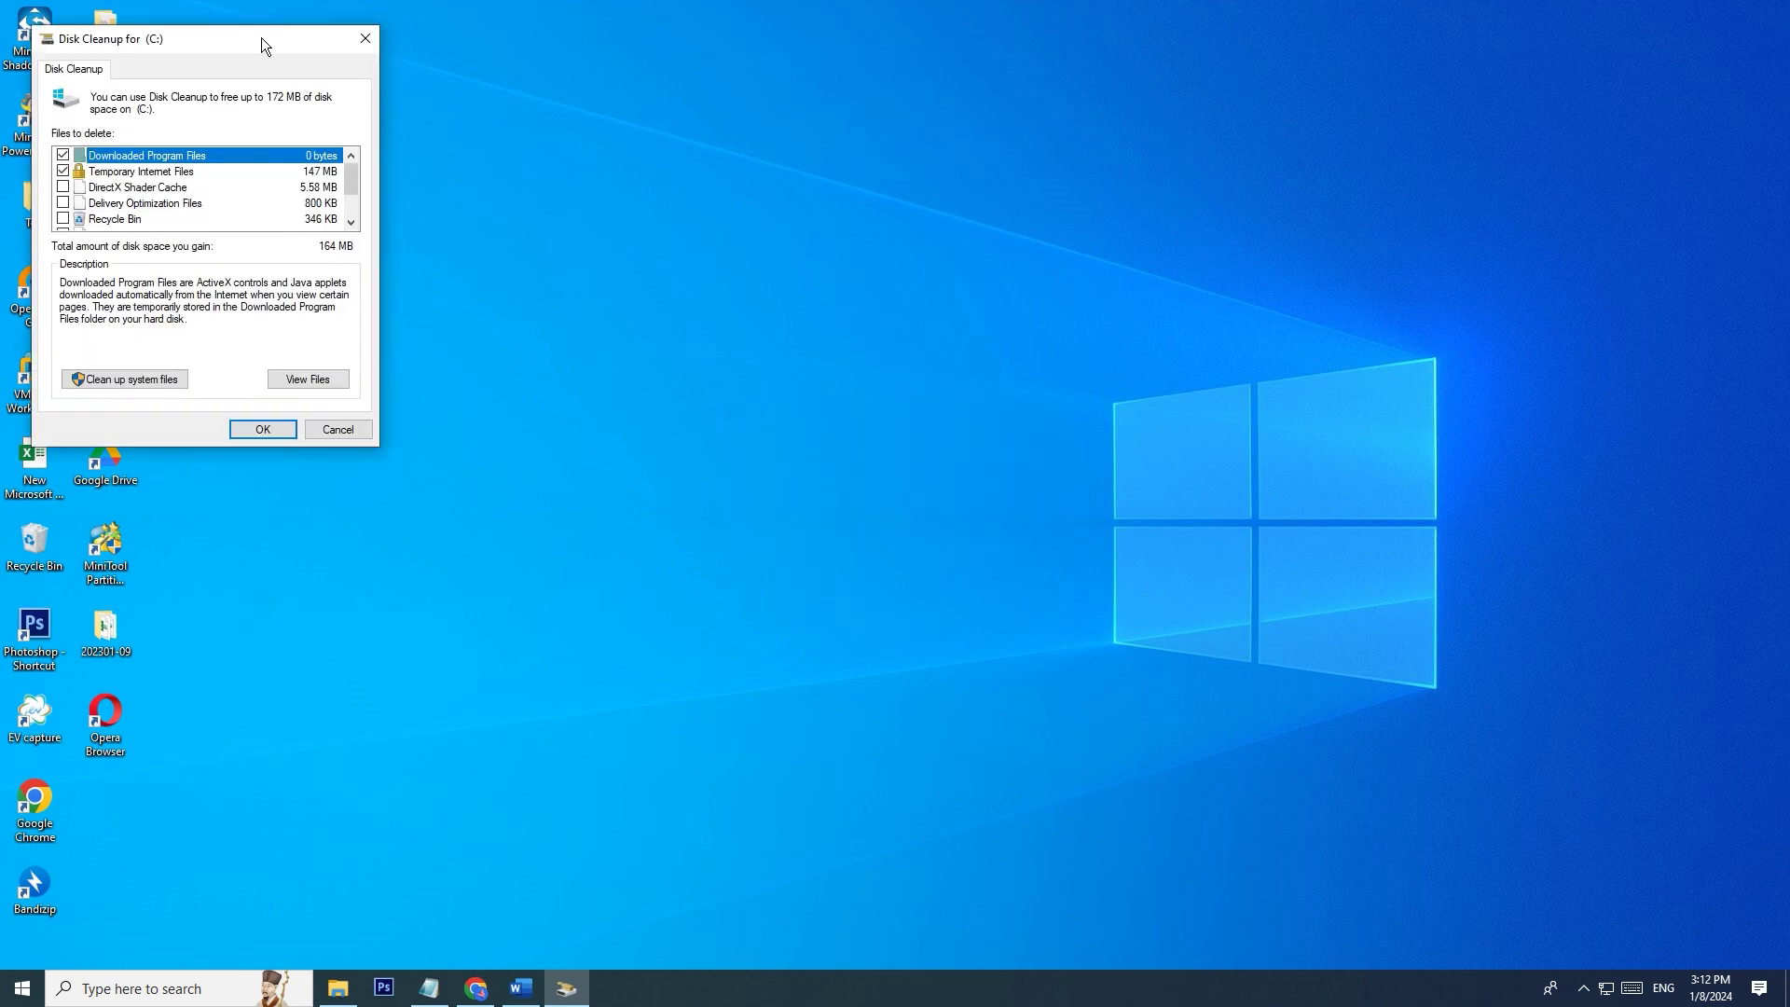
Tick Recycle Bin, untick Temporary Internet Files, and permanently delete the selected C: files
left_click_drag(262, 38, 731, 262)
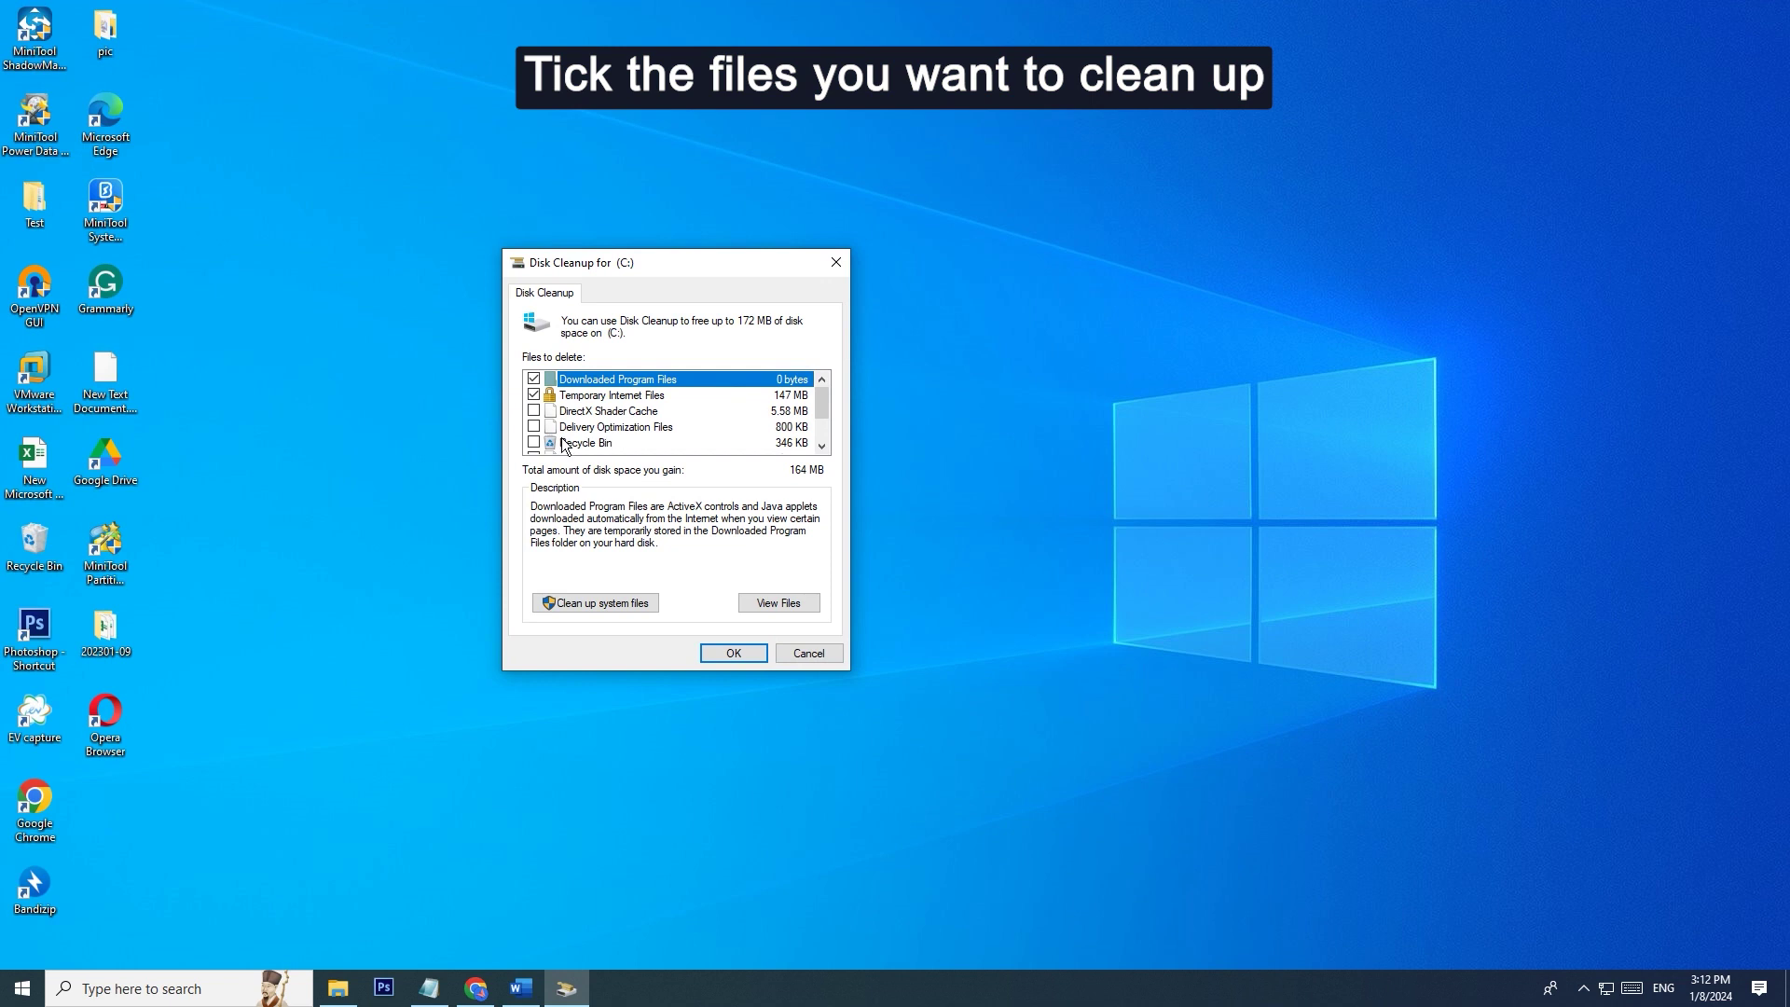
left_click(534, 443)
left_click(535, 396)
scroll(732, 407, "down", 1)
scroll(723, 413, "up", 1)
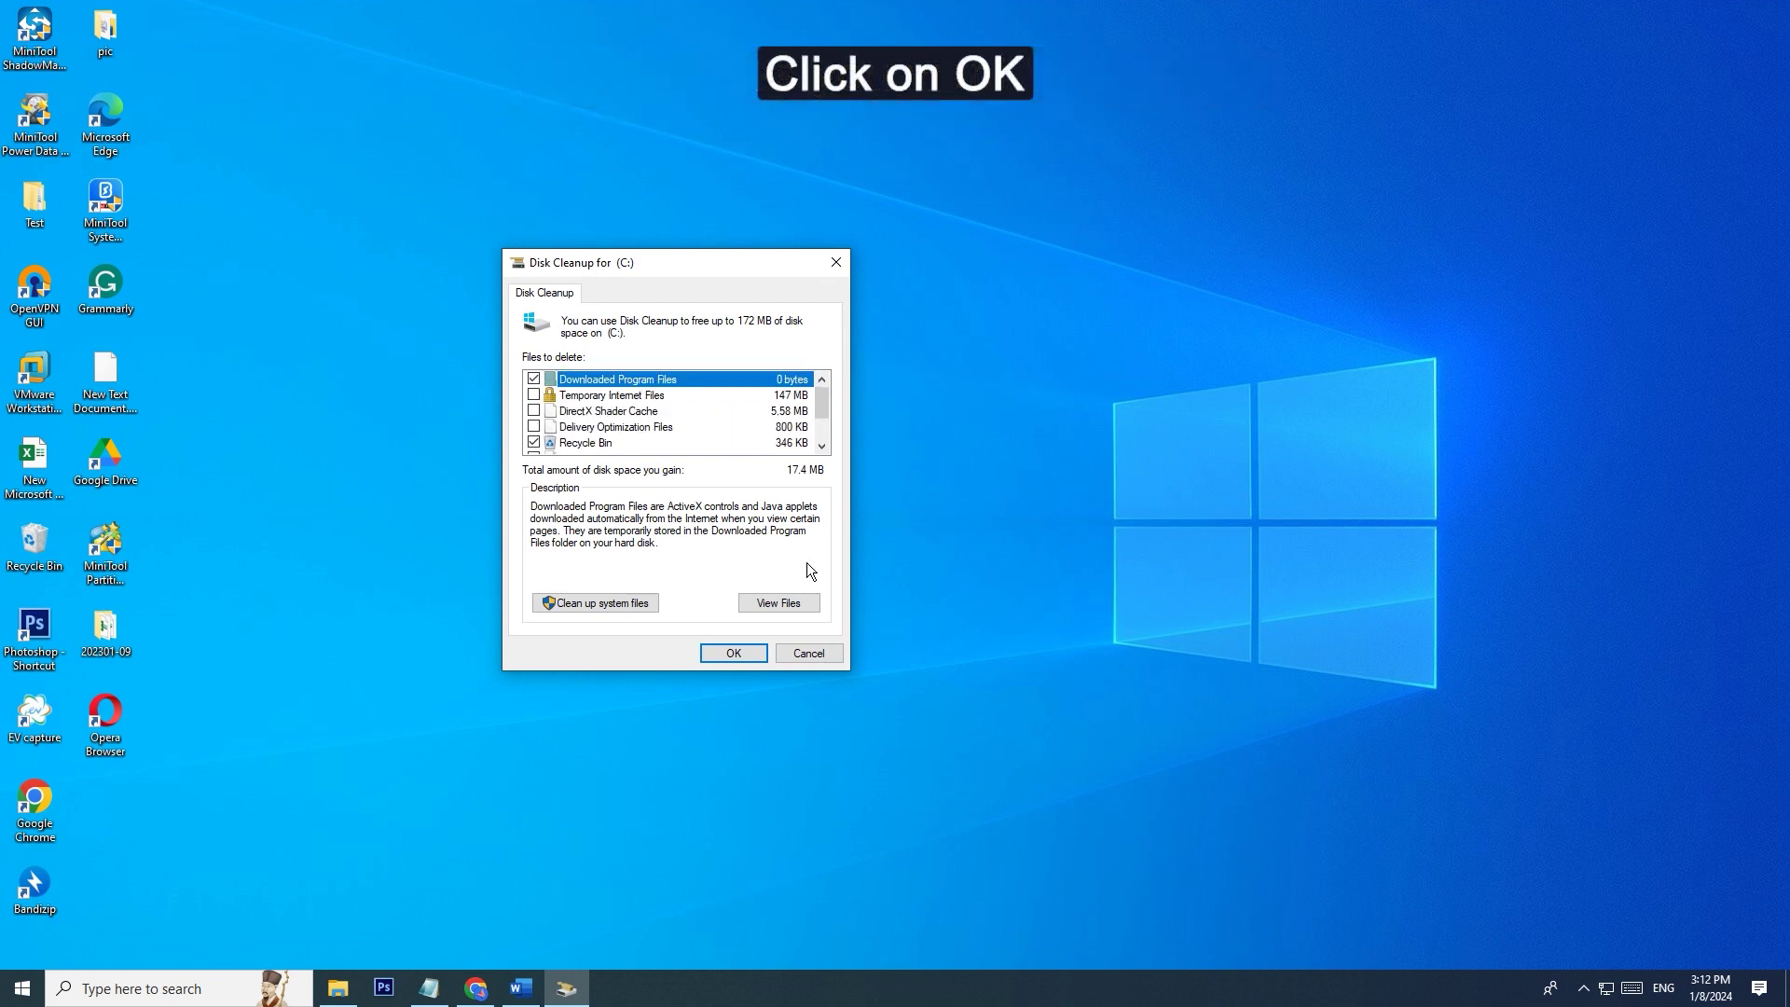
left_click(727, 649)
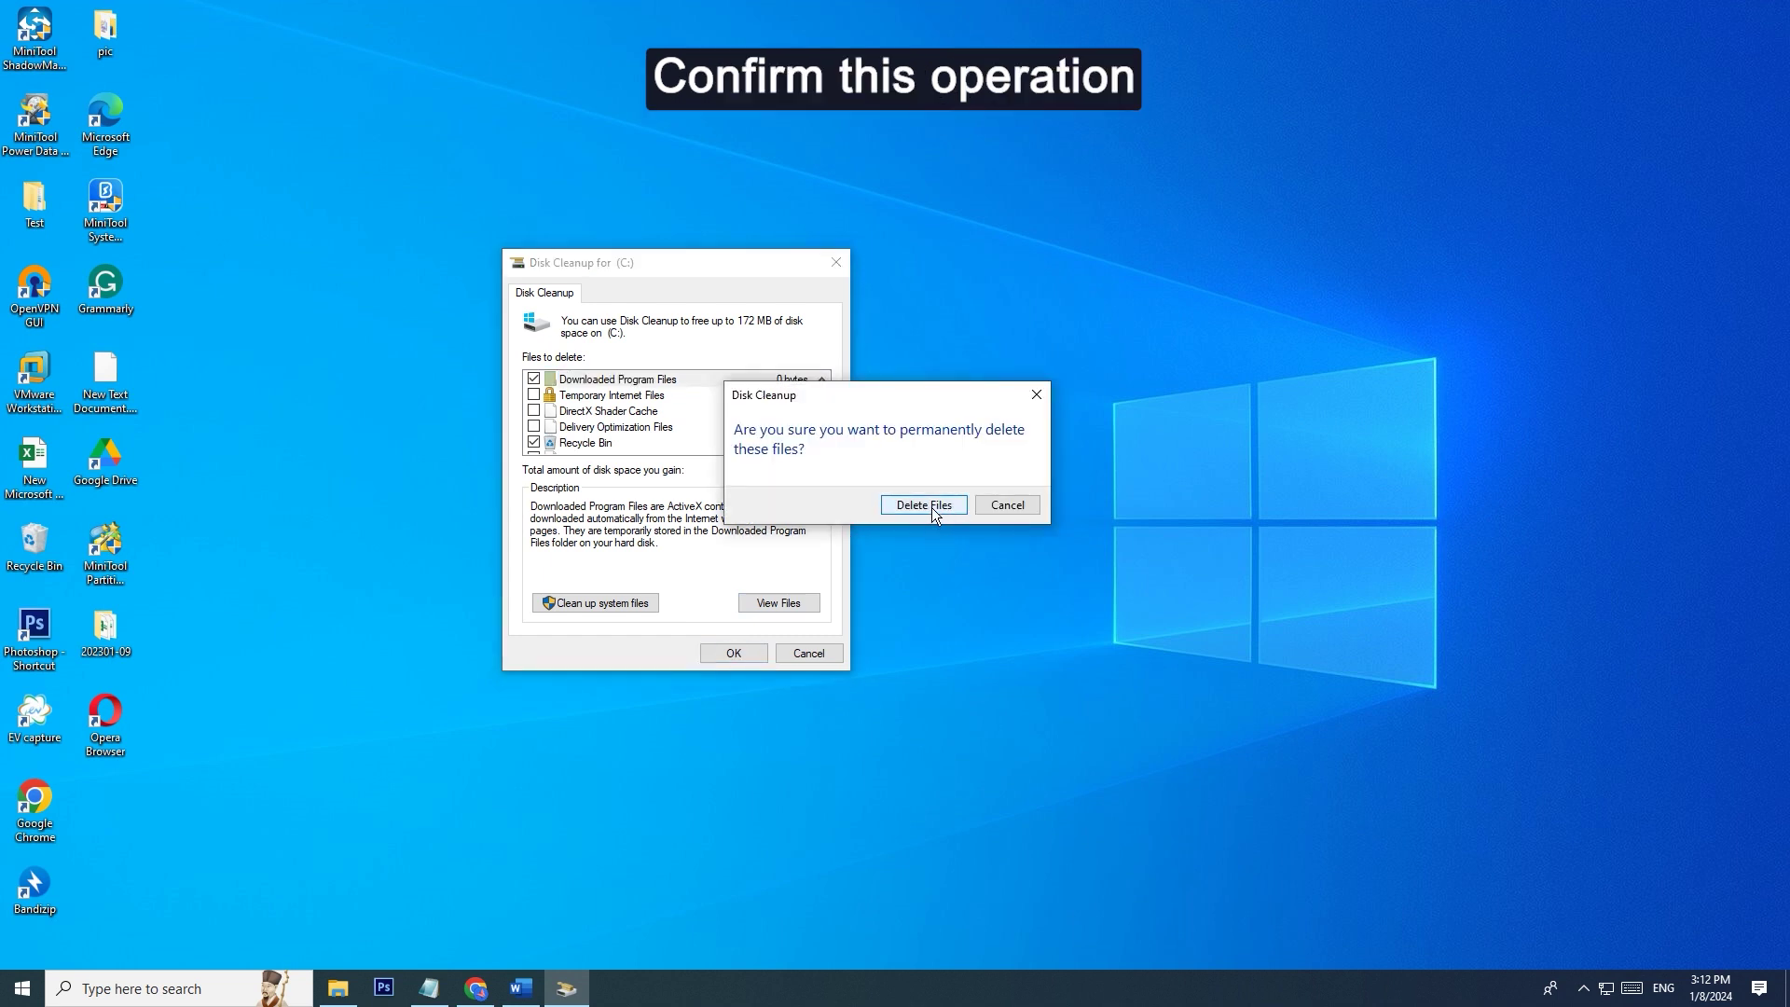
left_click(931, 508)
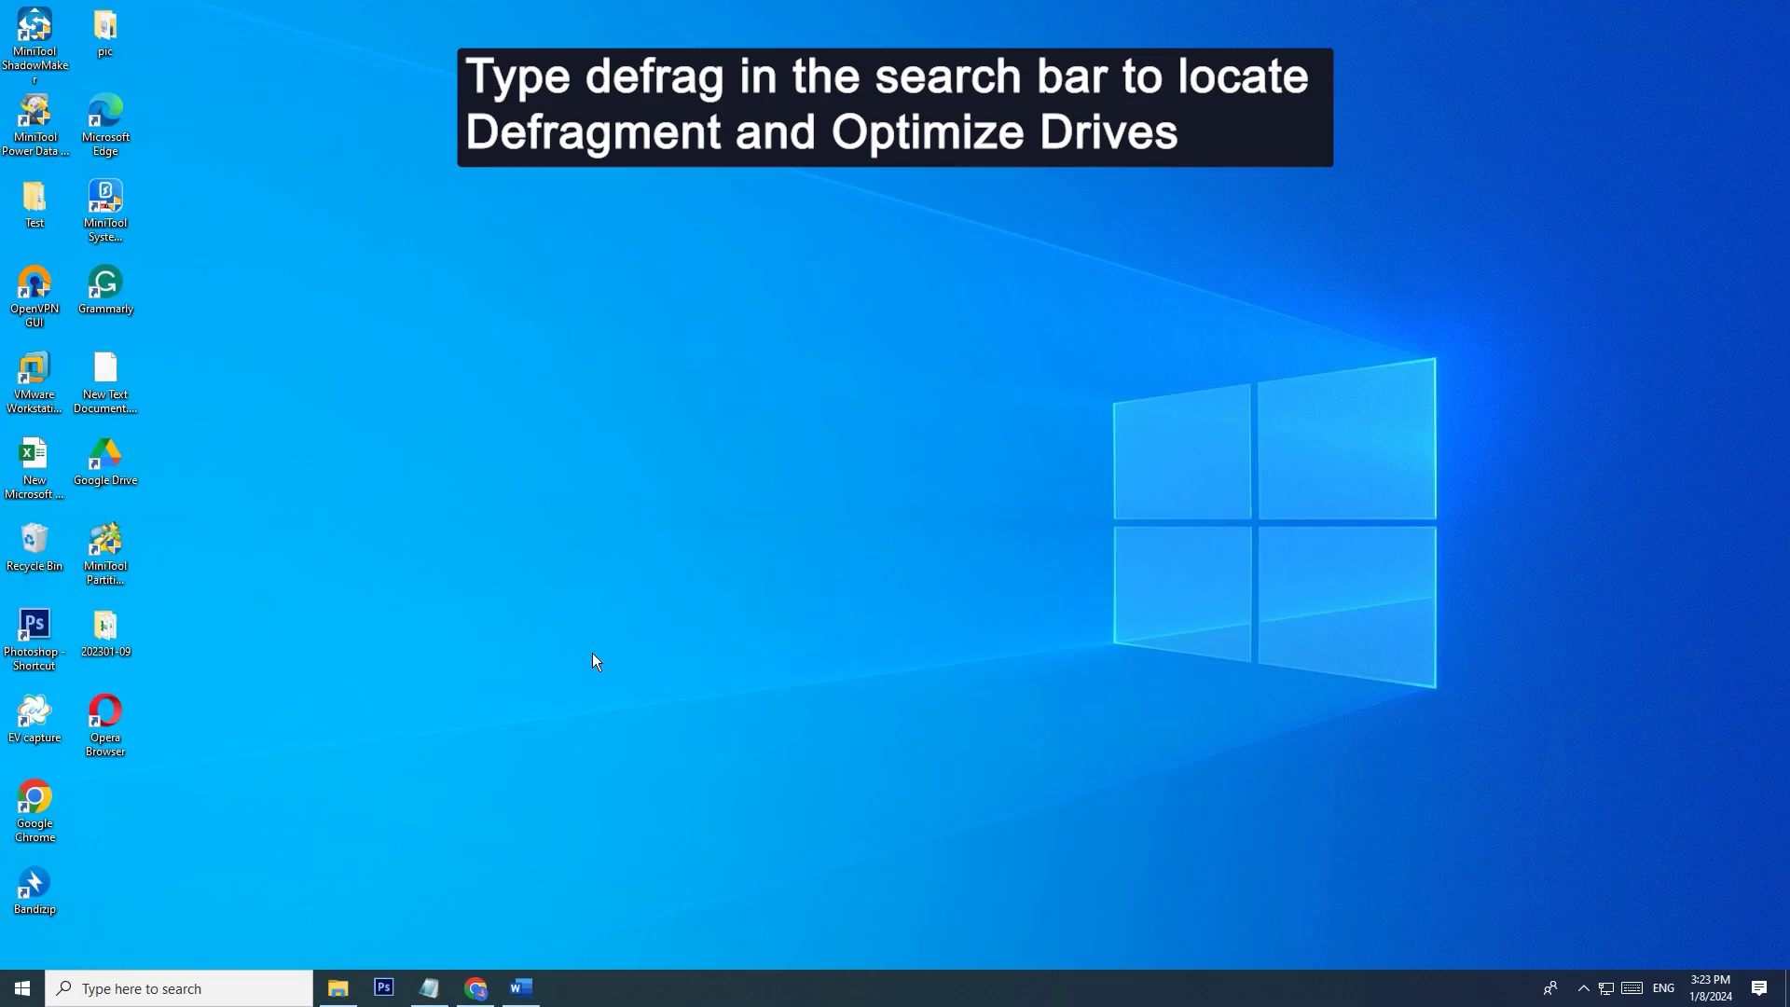
Launch Defragment and Optimize Drives from search, optimize the first drive, then close it
key("super+s")
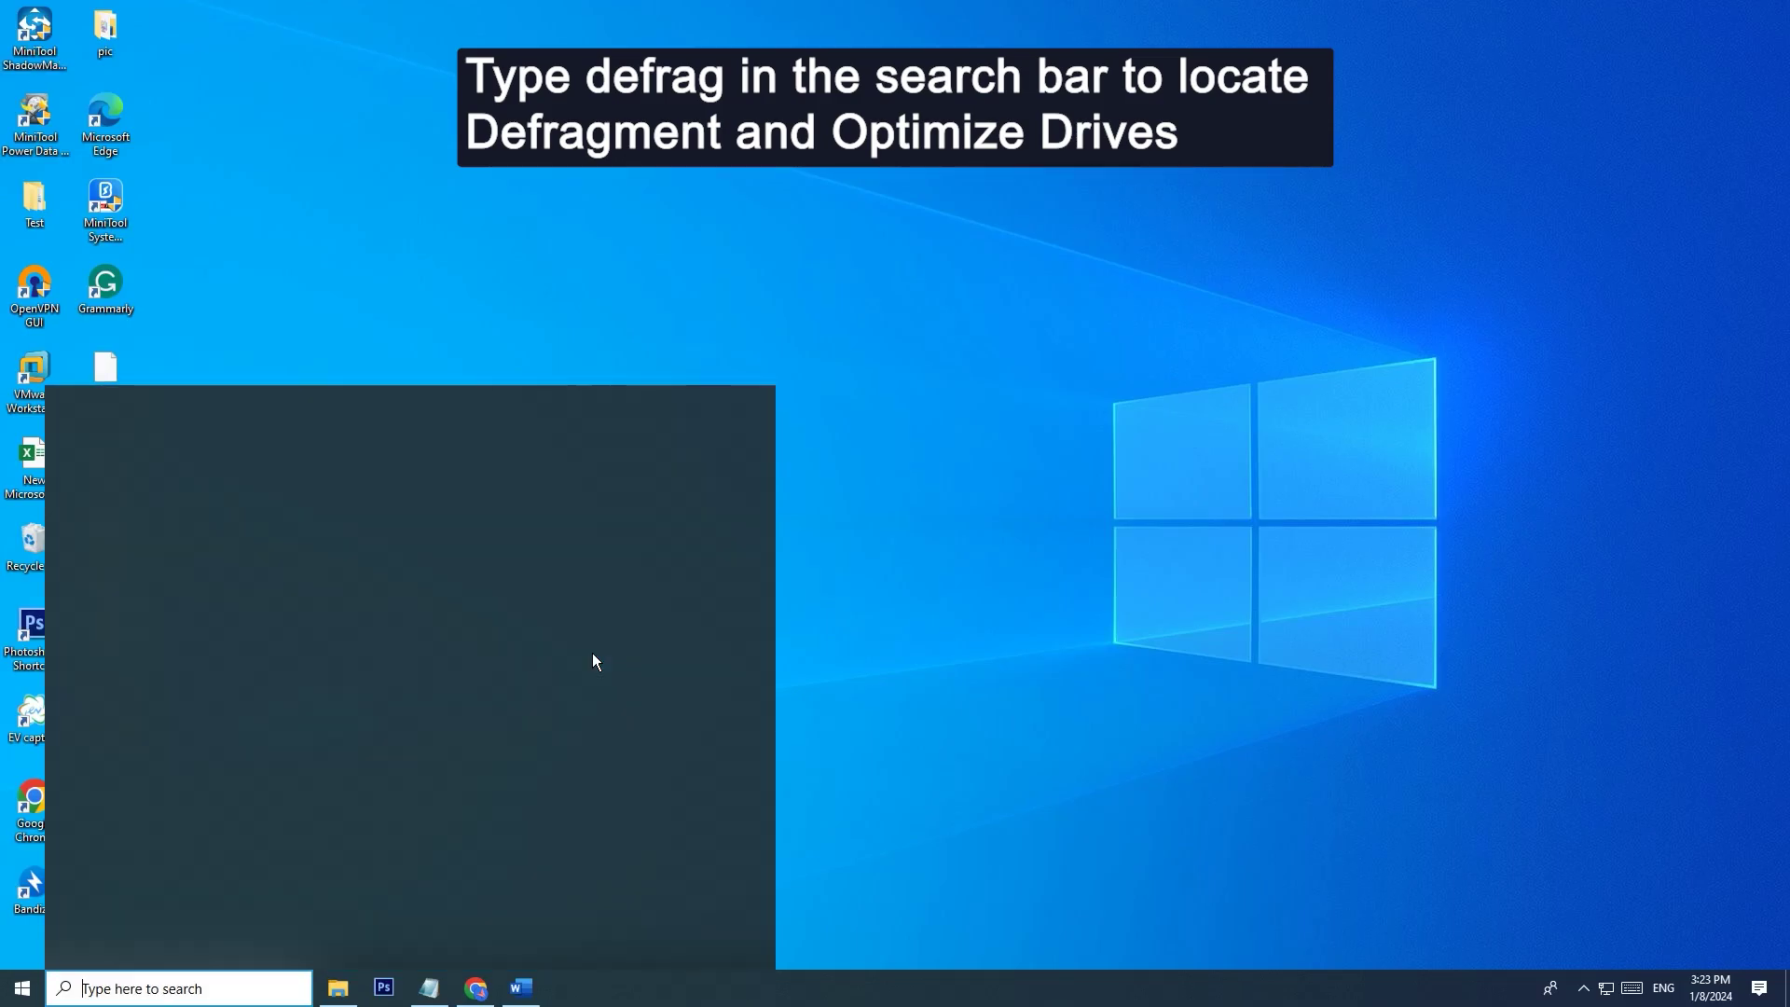
type("defrag")
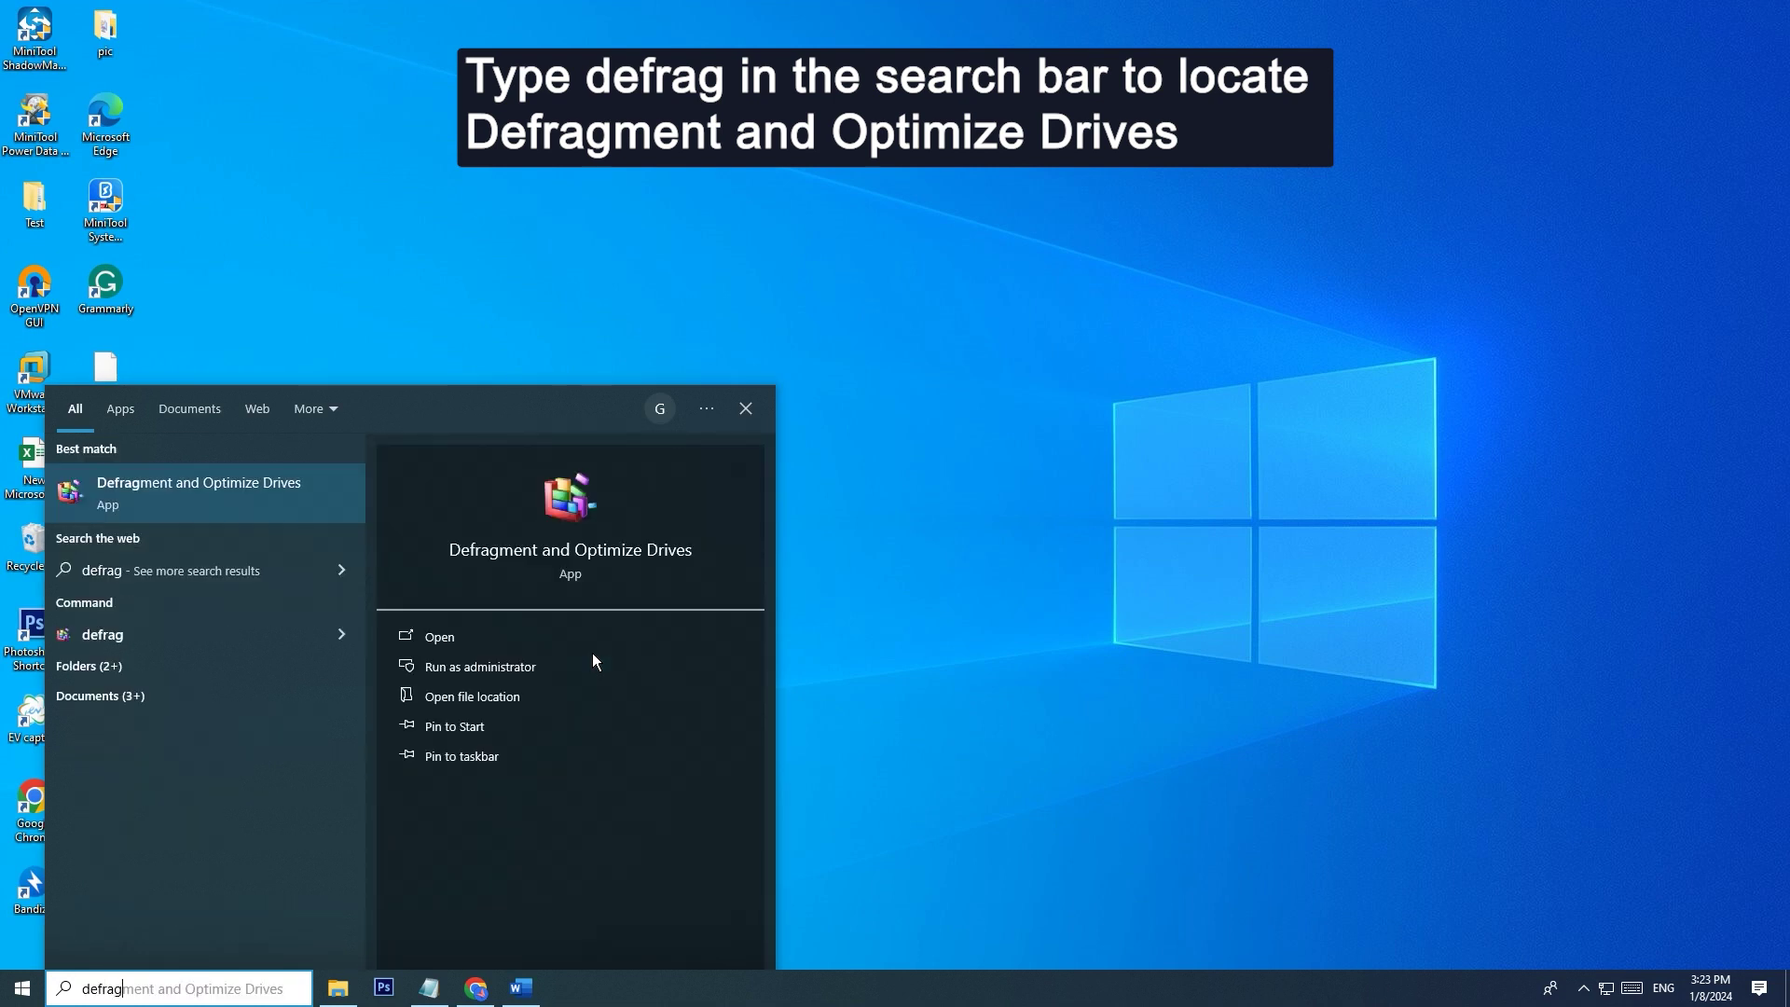
key("Return")
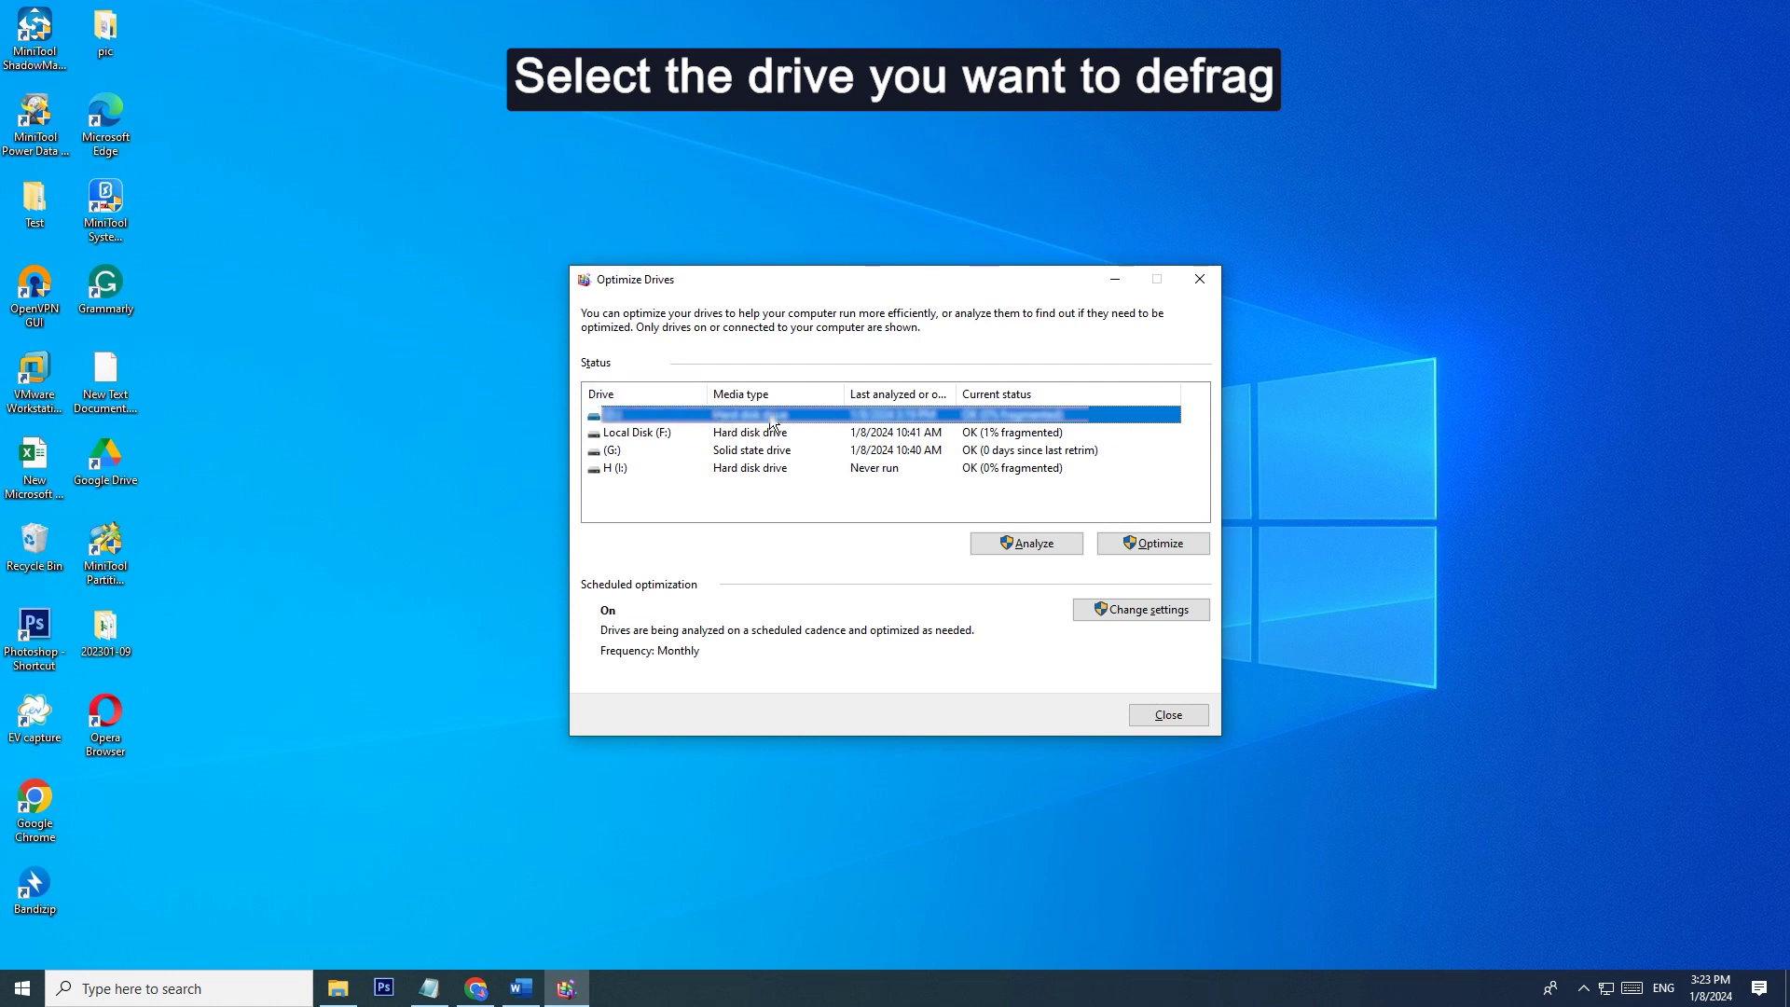
left_click(1177, 549)
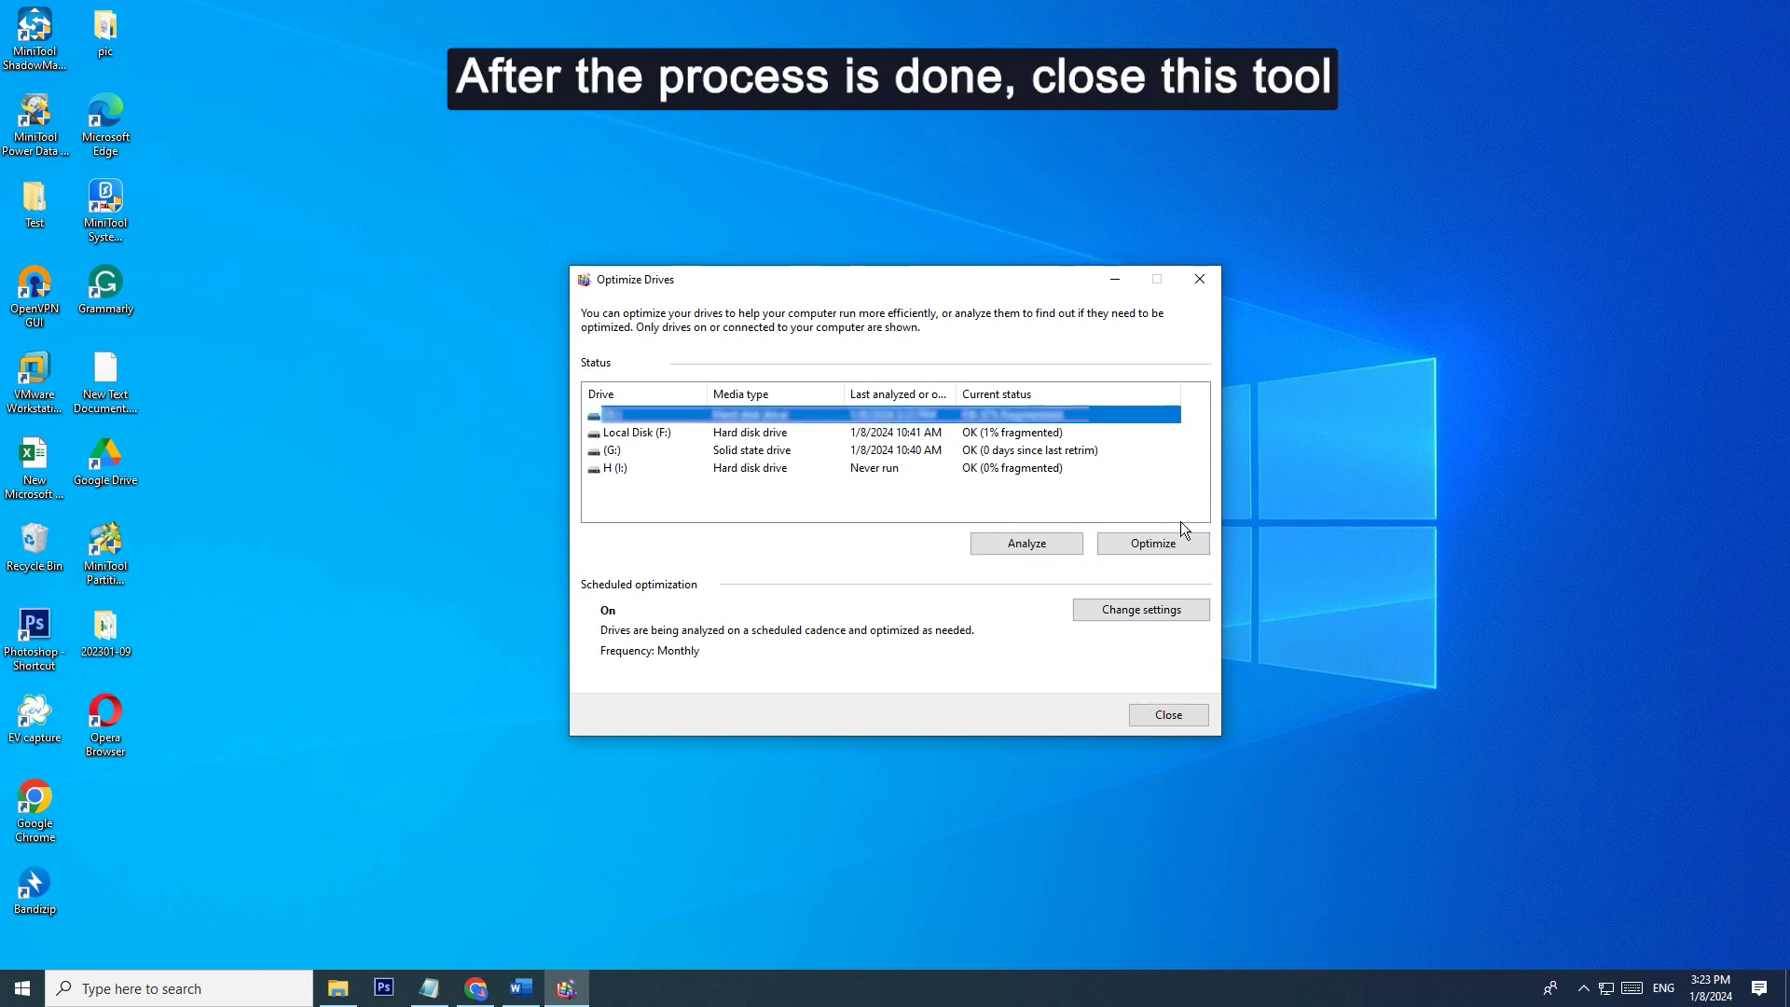
left_click(1168, 718)
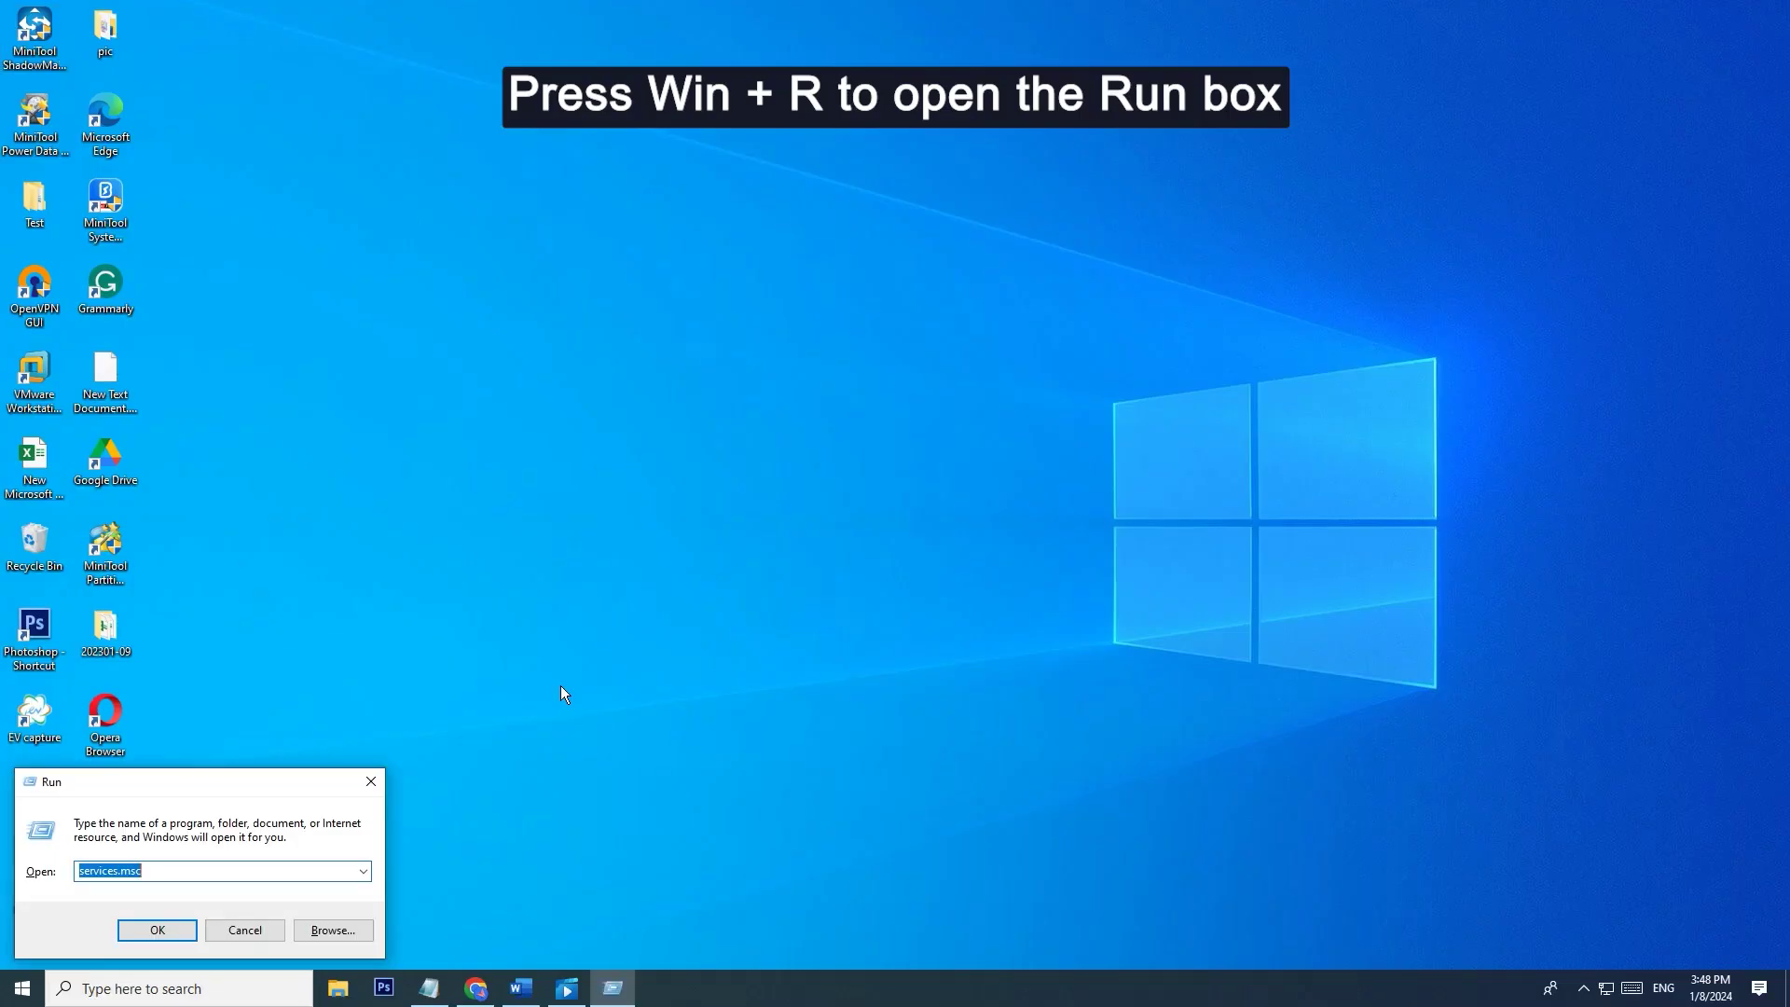
type("cmd")
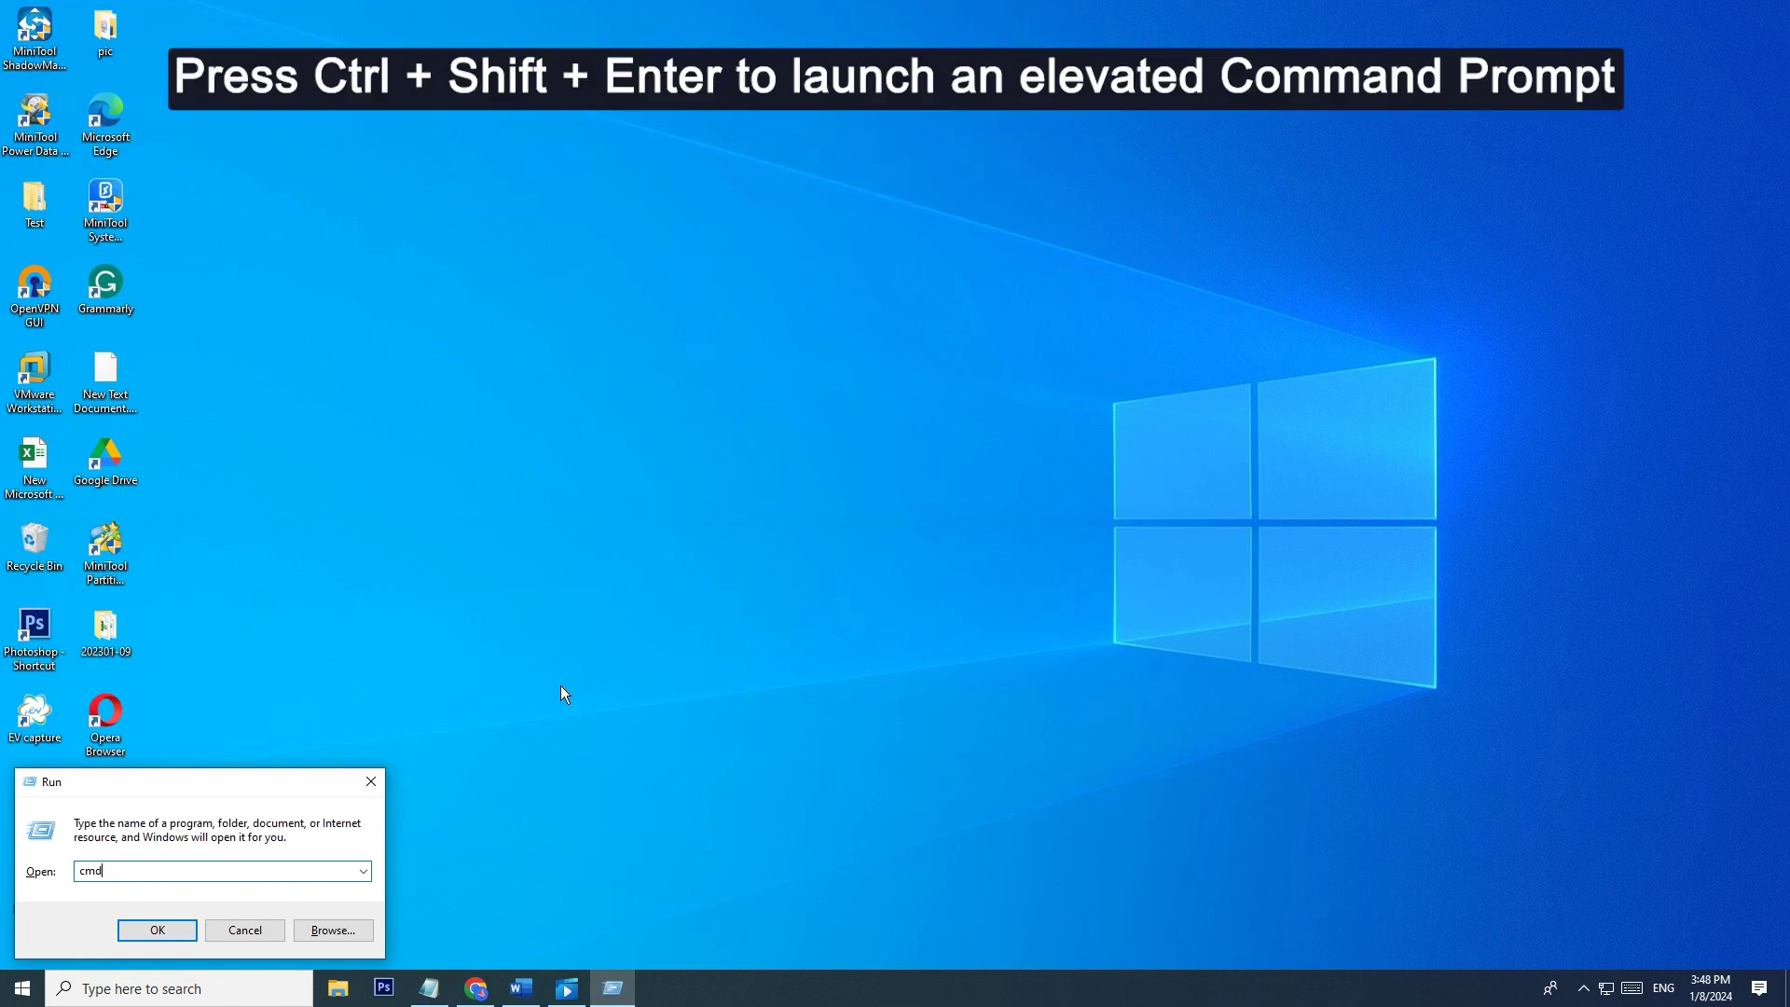
Launch cmd as administrator from the Run box and start the sfc /scannow scan
key("ctrl+shift+Return")
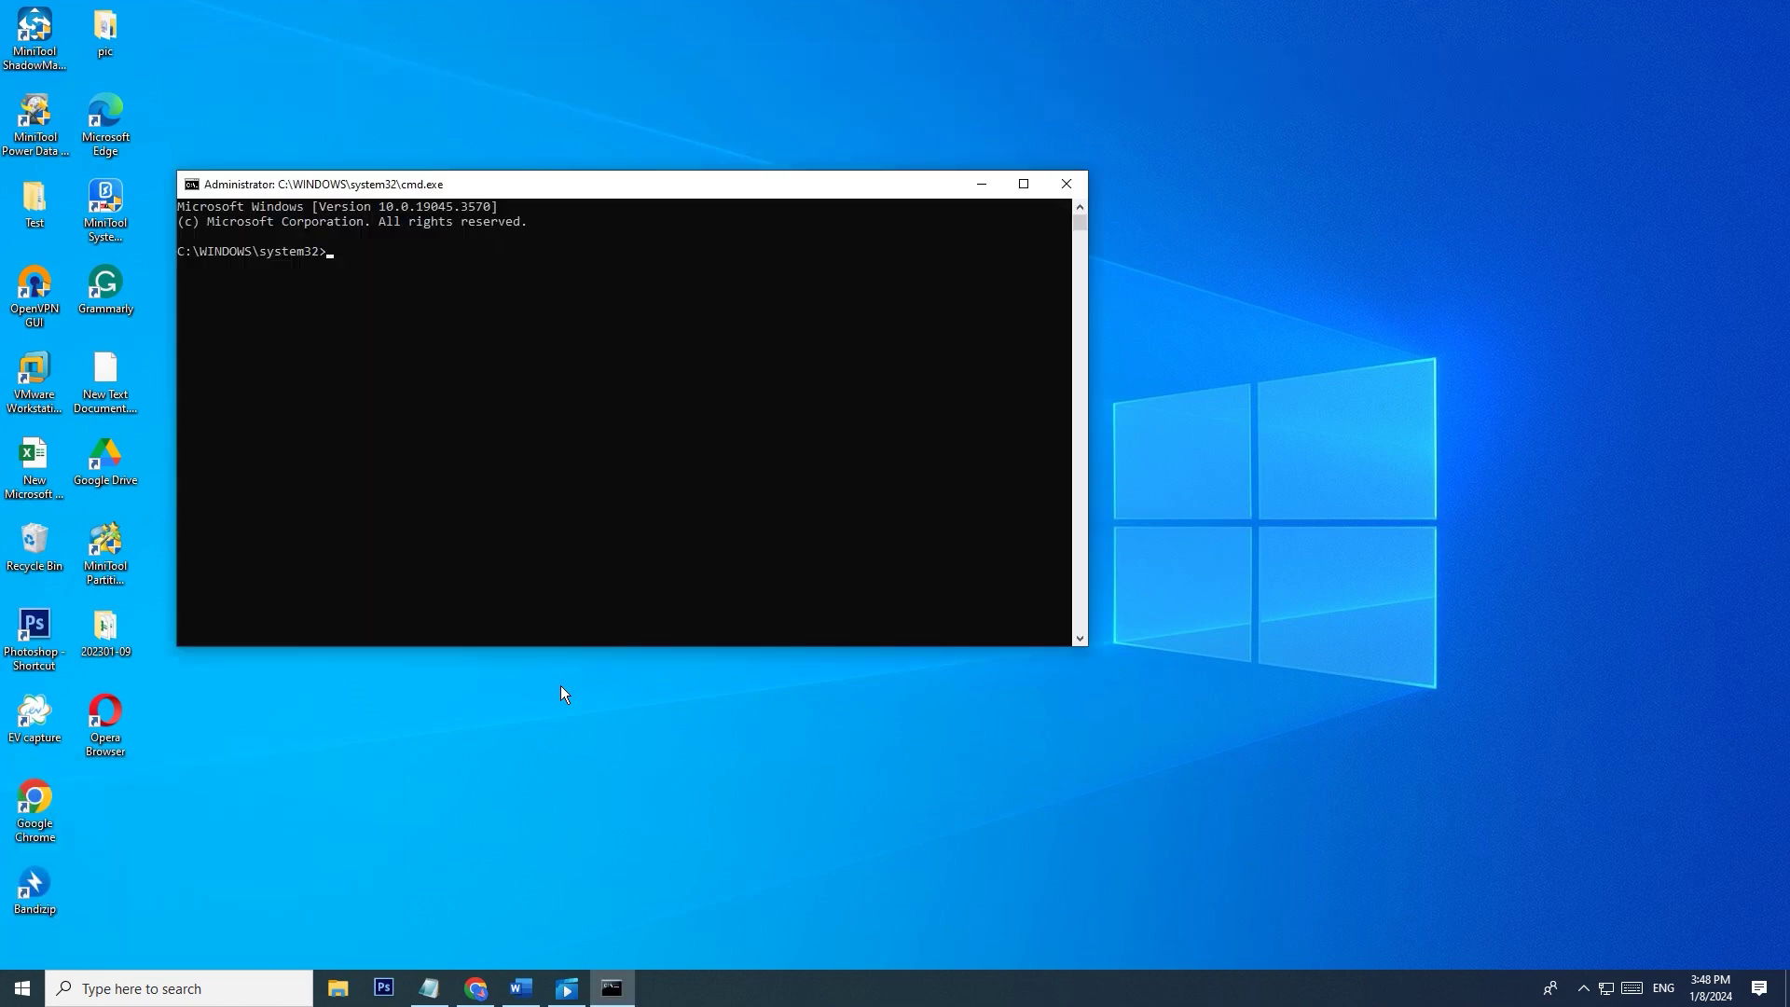
left_click_drag(565, 183, 636, 178)
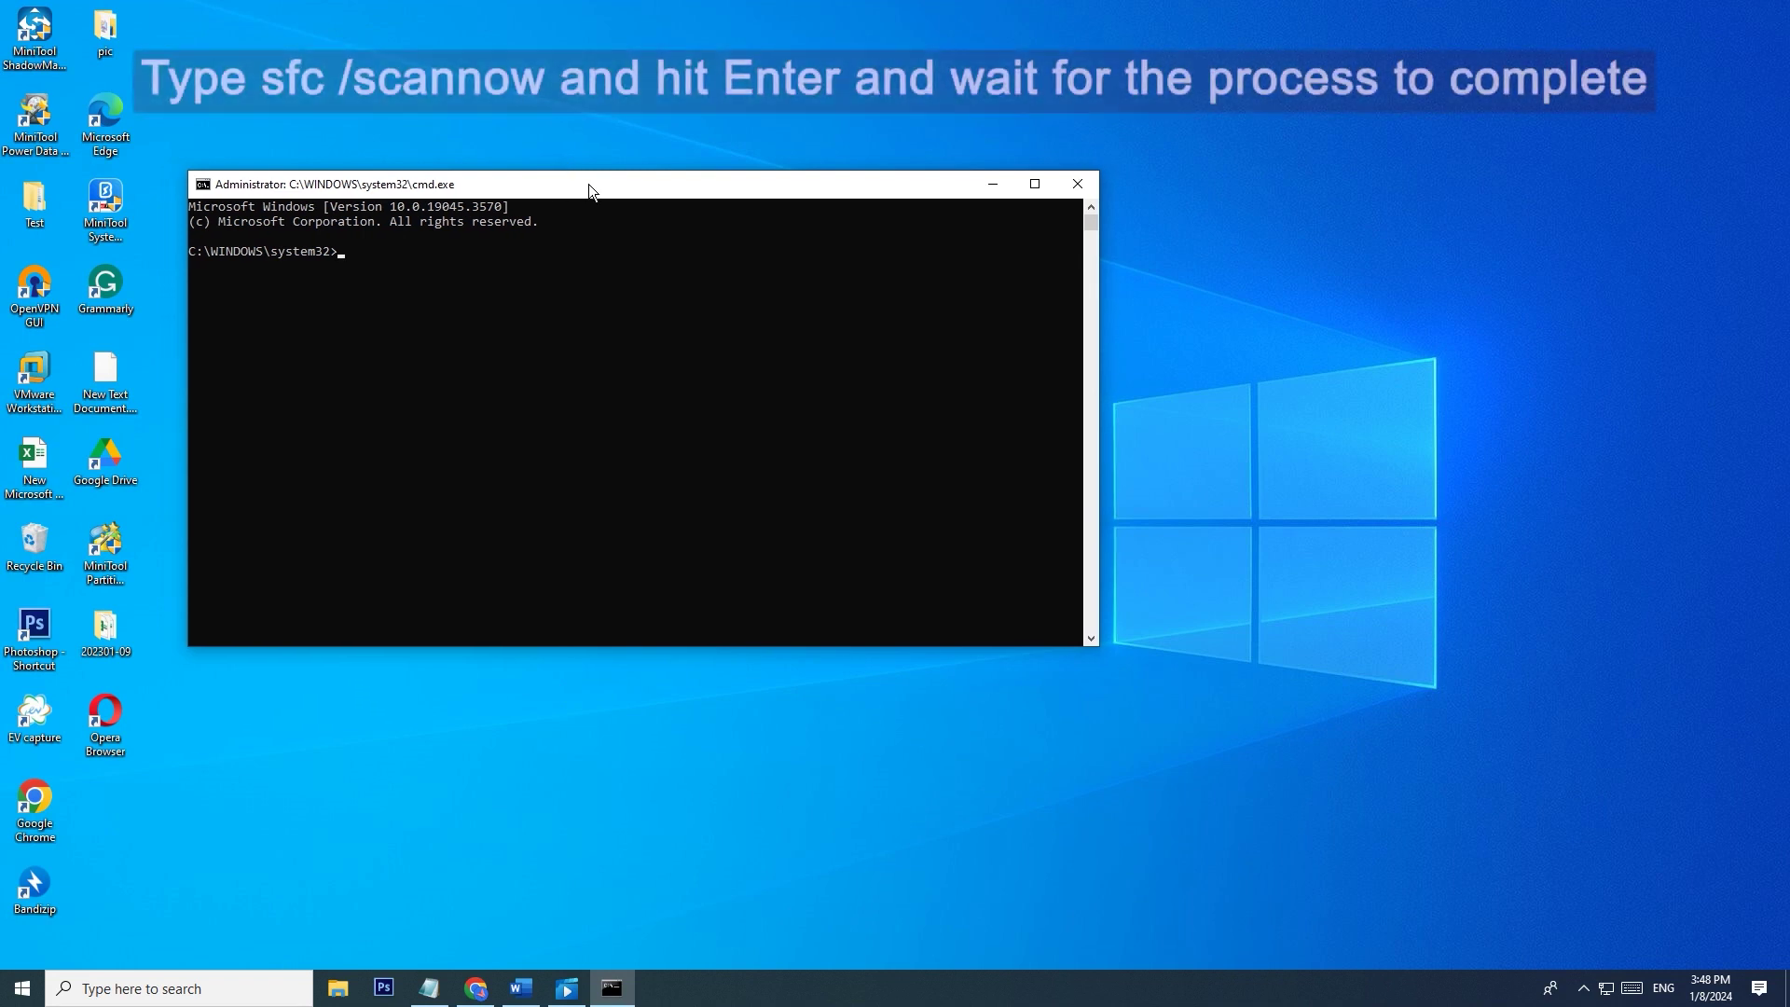
type("sfc")
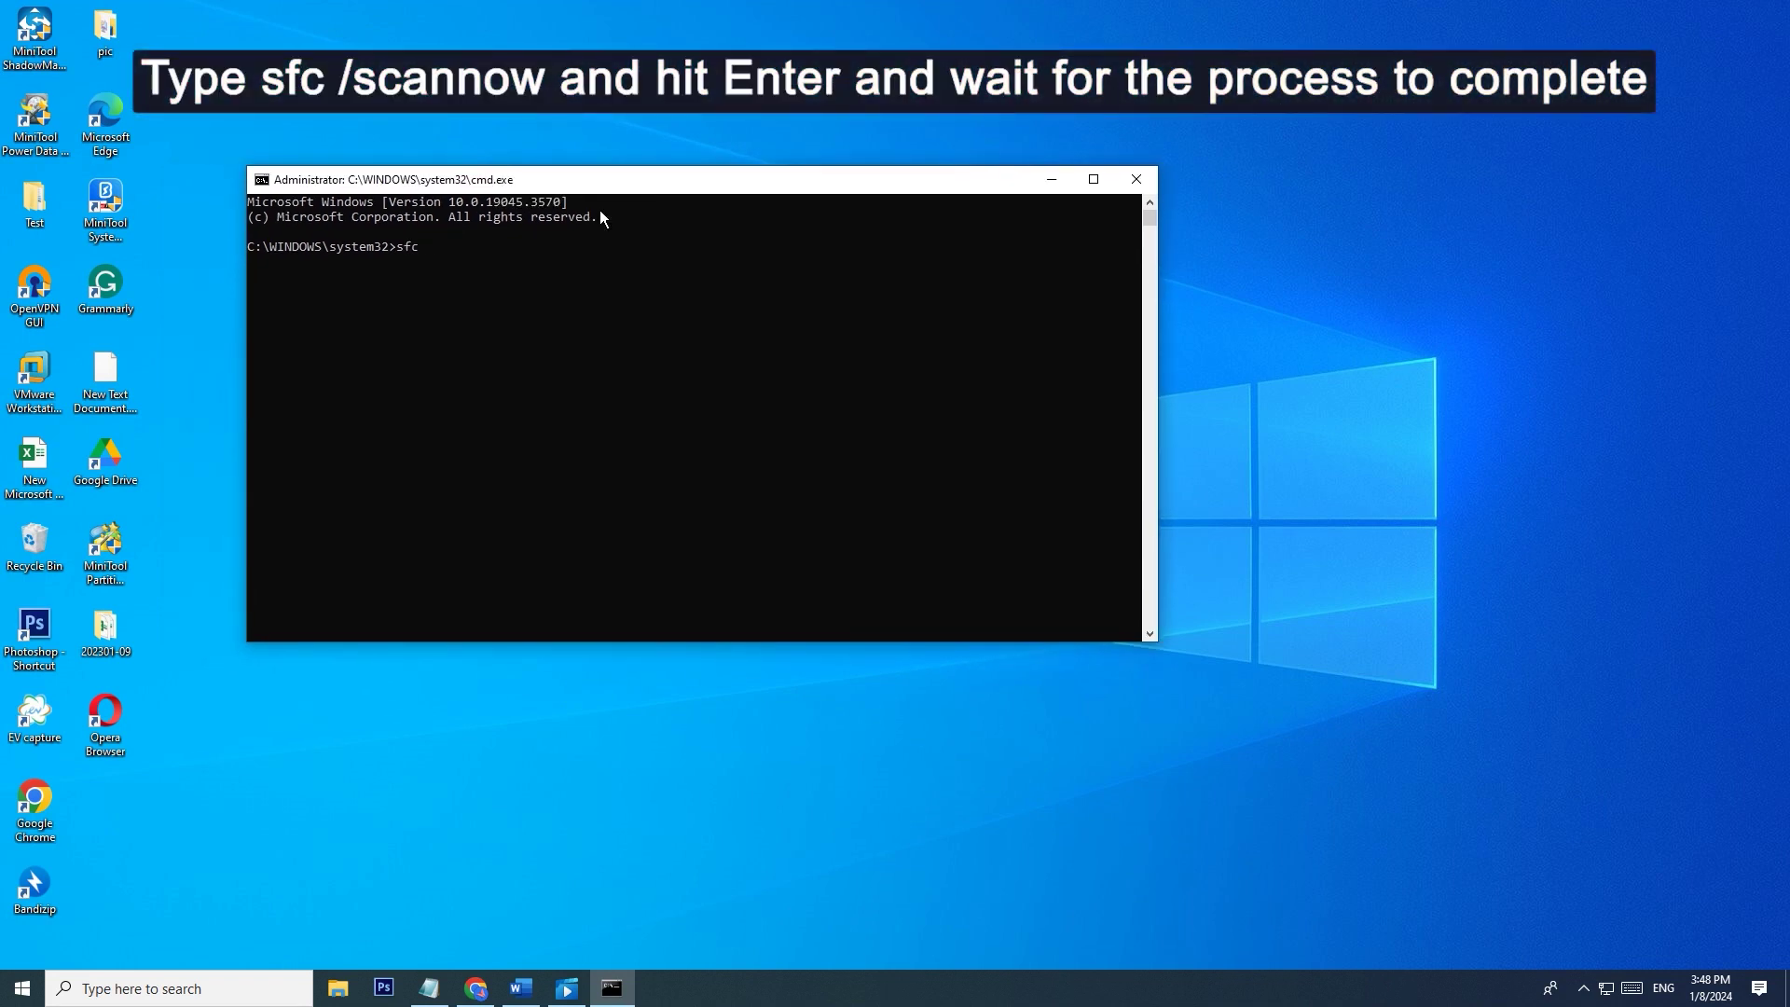
type(" /scannow")
key("Return")
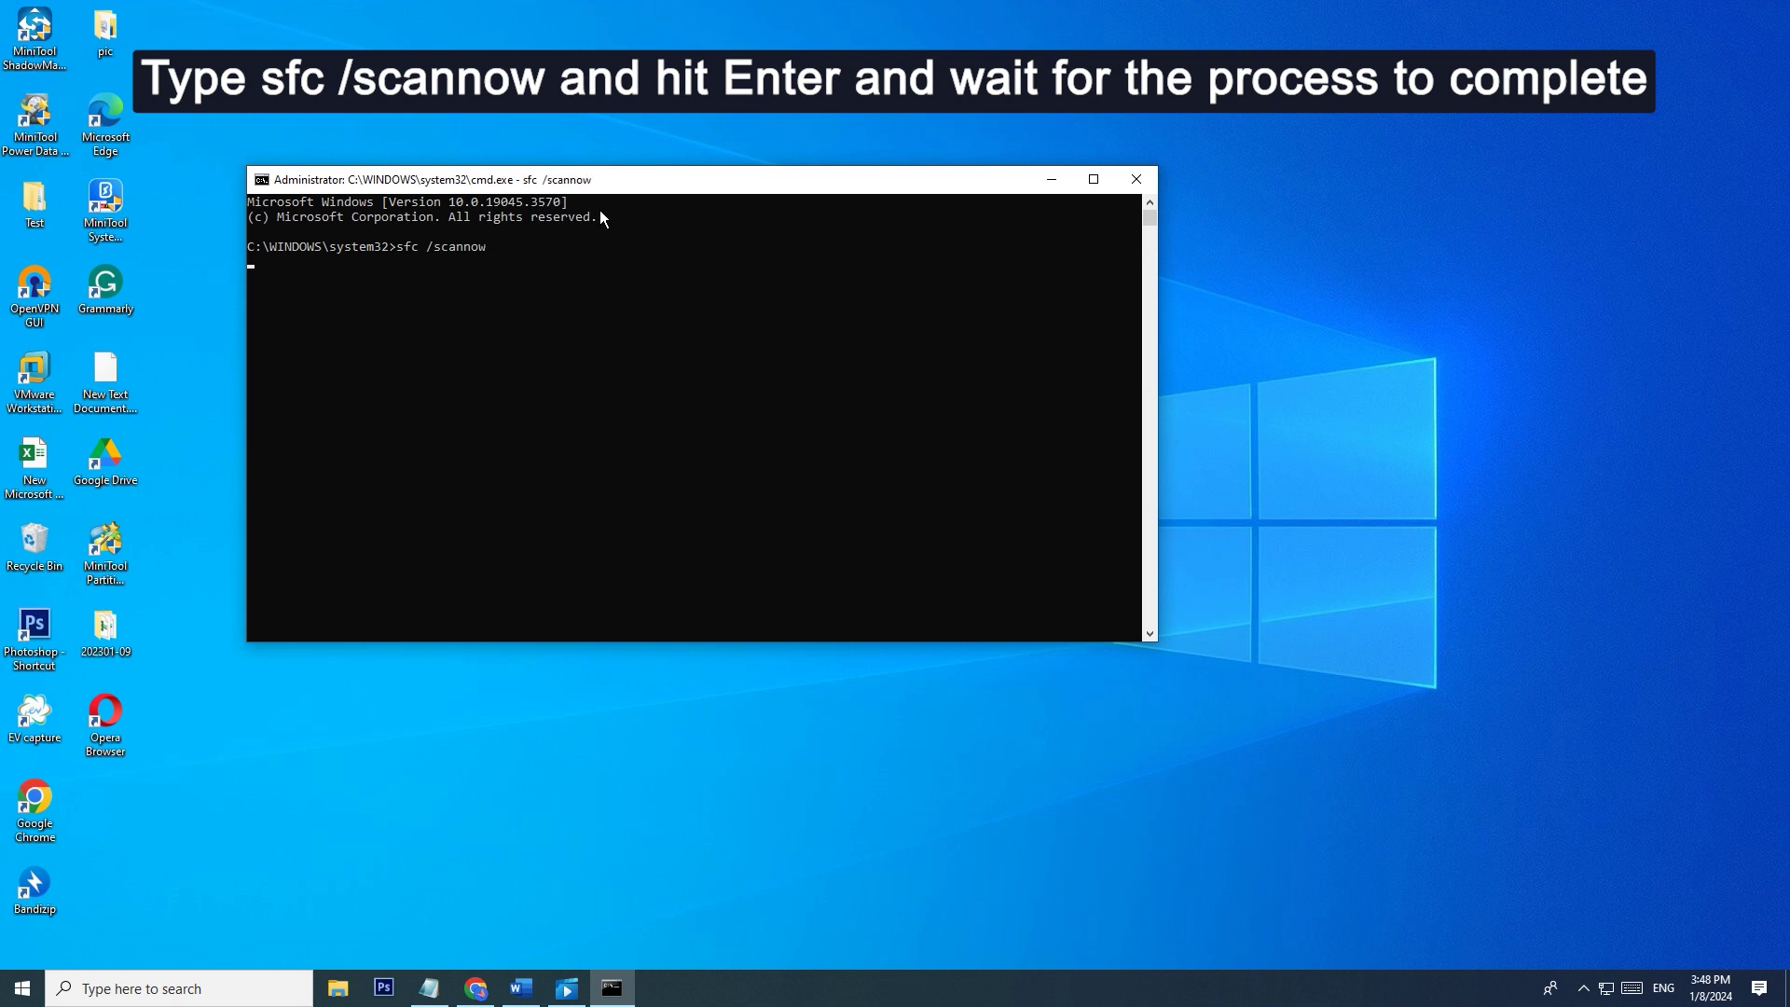